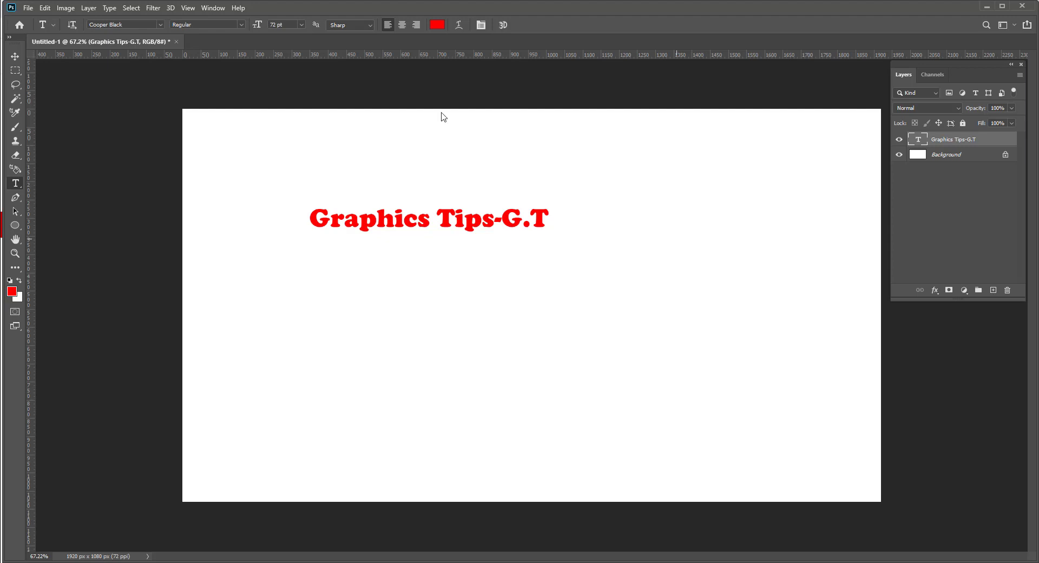
# Scale the red Graphics Tips-G.T title to about 235% (109.24 pt) and move it to the lower middle.
pyautogui.hotkey('ctrl', 't')
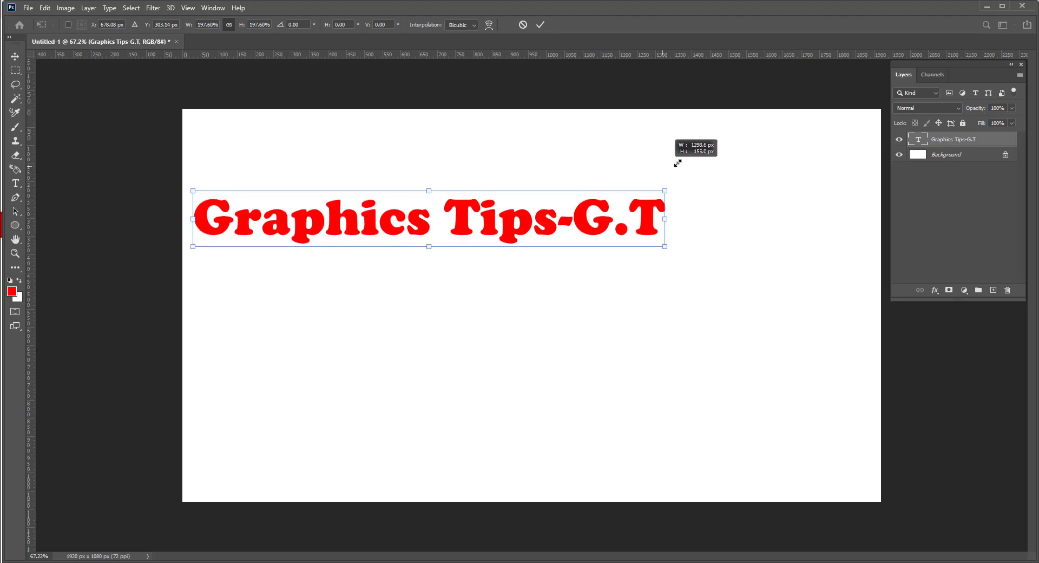
pyautogui.moveTo(646, 171); pyautogui.dragTo(678, 162)
pyautogui.moveTo(506, 218)
pyautogui.mouseDown()
pyautogui.moveTo(613, 258)
pyautogui.moveTo(607, 334)
pyautogui.mouseUp()
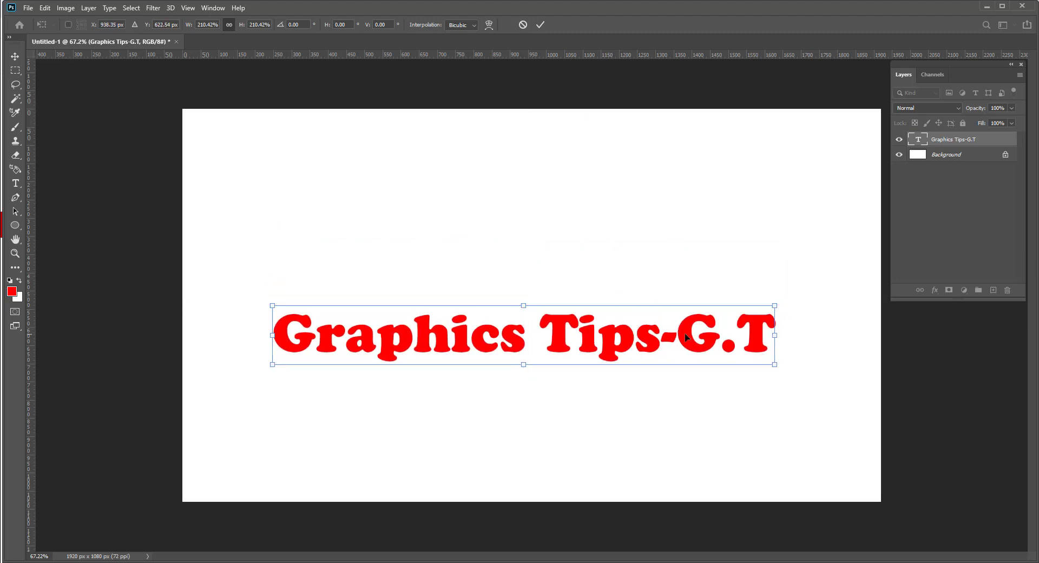
pyautogui.moveTo(785, 297)
pyautogui.mouseDown()
pyautogui.moveTo(812, 283)
pyautogui.moveTo(805, 290)
pyautogui.mouseUp()
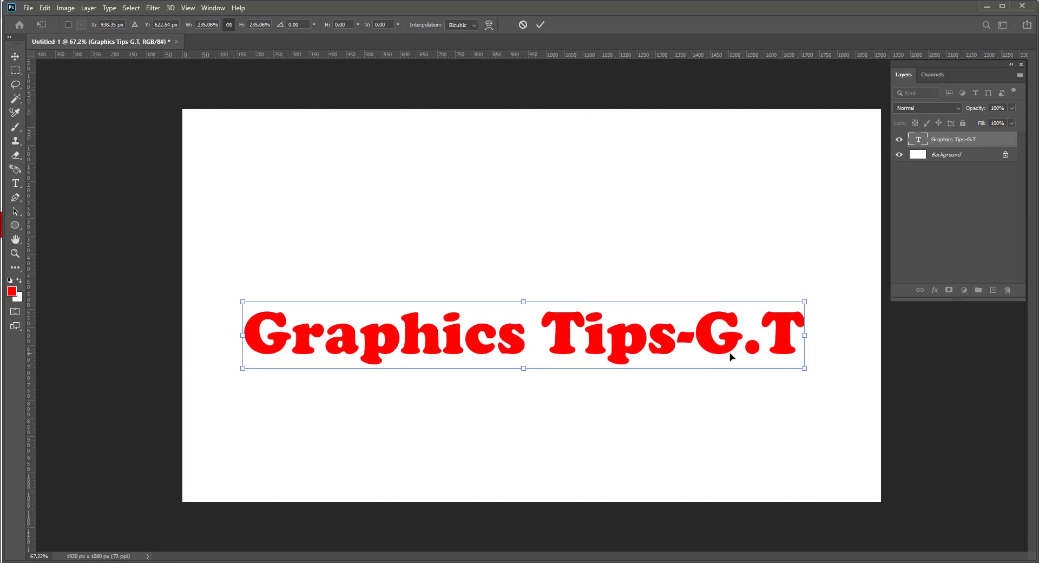
pyautogui.scroll(-2, 607, 350)
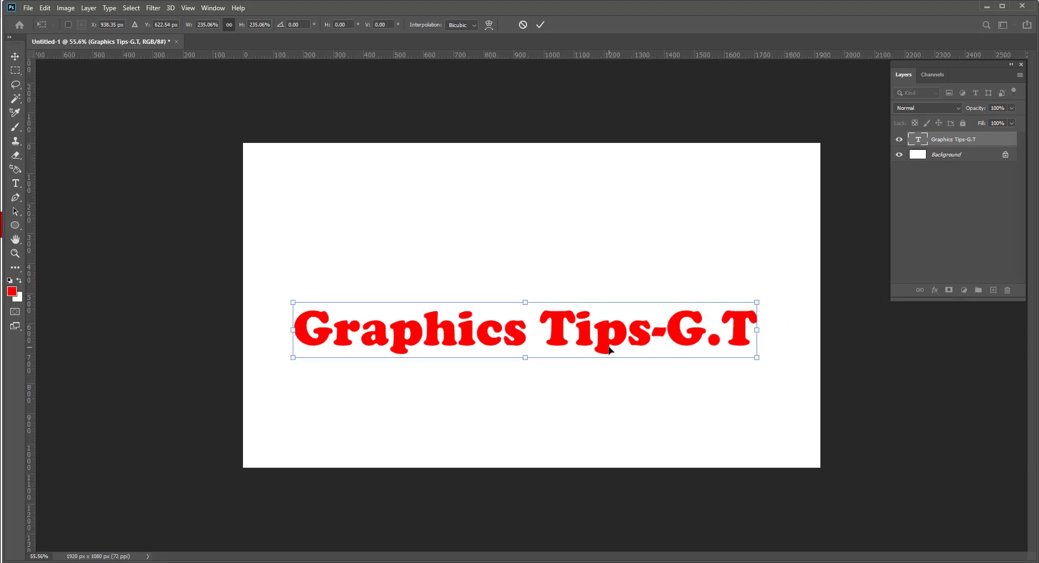
pyautogui.press('Return')
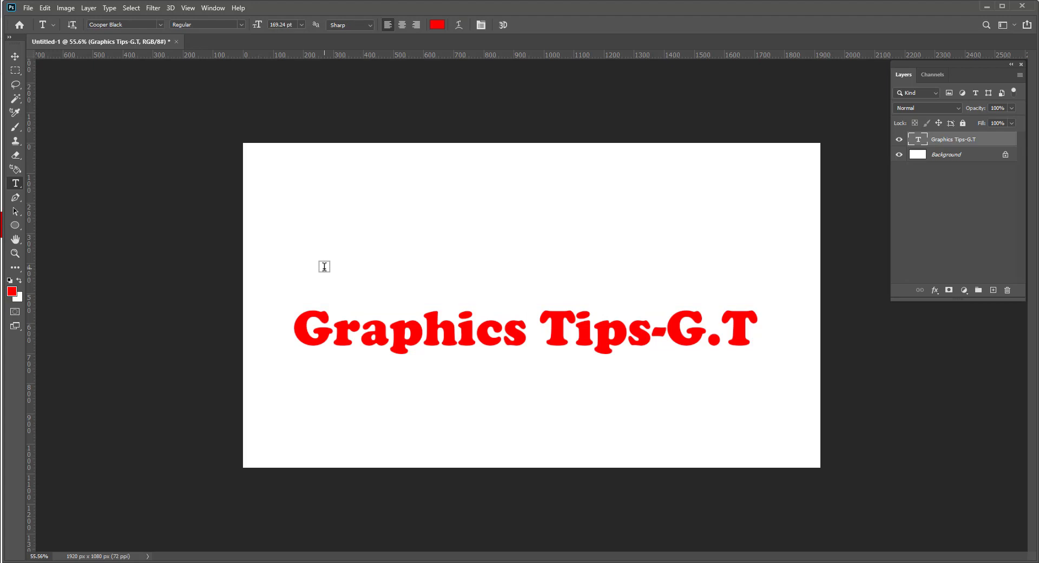
# Type G, r, a, p, hi, c and s as separate red text layers rising above the title.
pyautogui.click(324, 266)
pyautogui.click(320, 251)
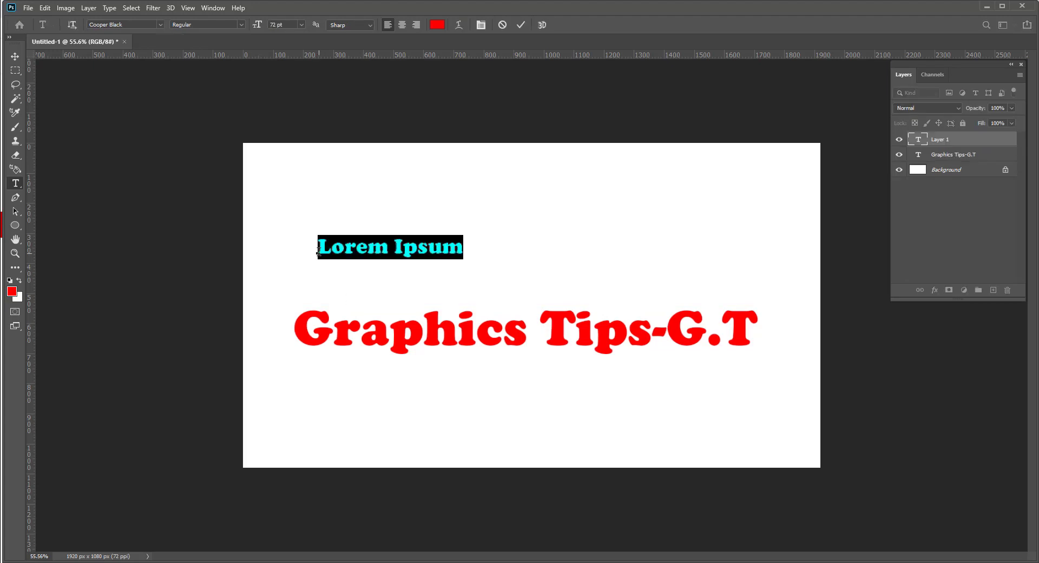
pyautogui.write('G')
pyautogui.click(357, 233)
pyautogui.write('r')
pyautogui.click(390, 224)
pyautogui.write('a')
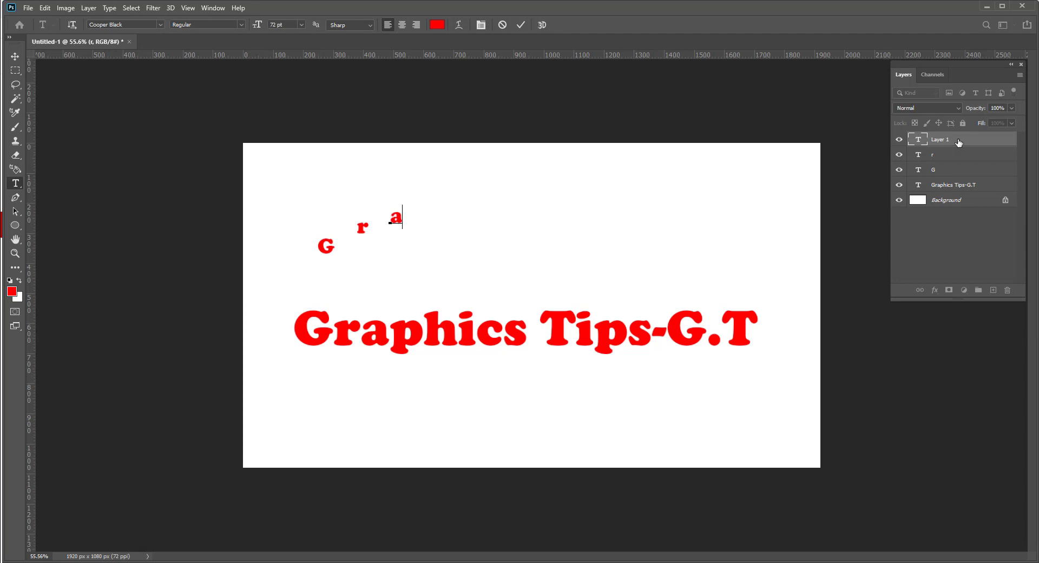
pyautogui.click(418, 219)
pyautogui.write('p')
pyautogui.click(453, 219)
pyautogui.write('hi')
pyautogui.click(503, 217)
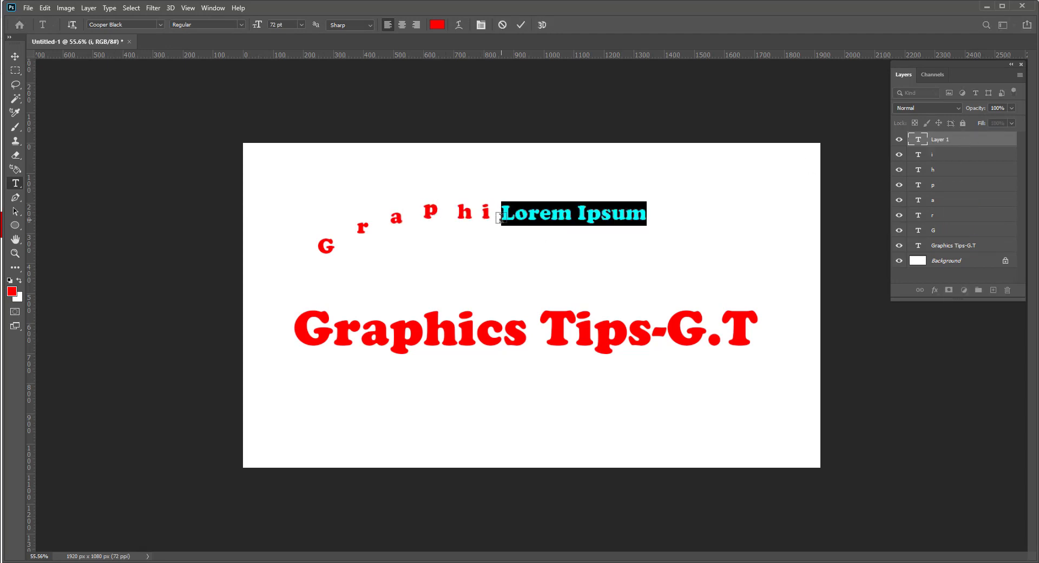
pyautogui.write('c')
pyautogui.click(528, 219)
pyautogui.write('s')
# Add a horizontal guide, then enlarge and reposition the G, r, a and p letters onto the arc.
pyautogui.moveTo(605, 57); pyautogui.dragTo(576, 235)
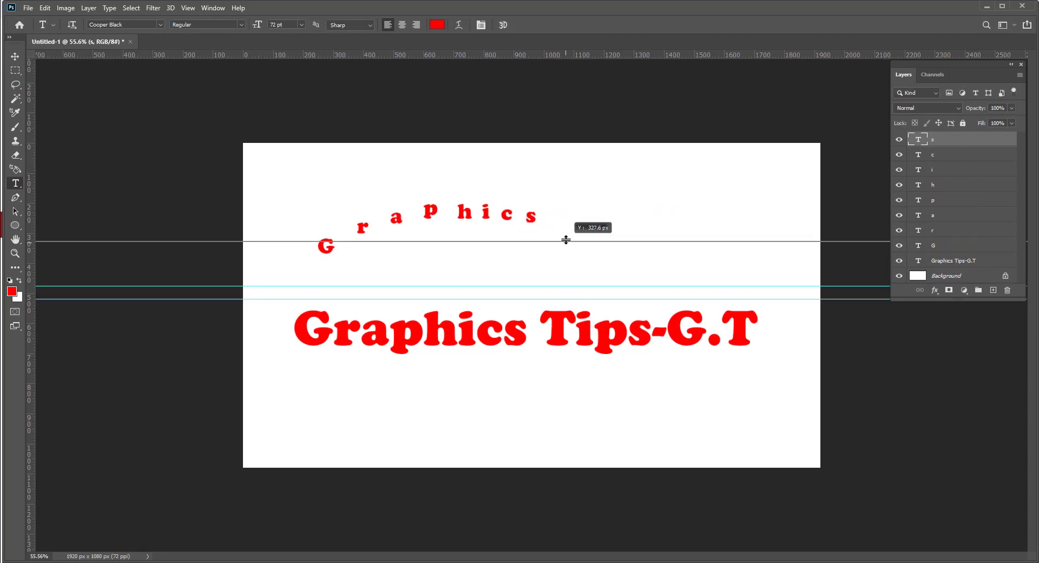
pyautogui.click(933, 245)
pyautogui.moveTo(326, 246); pyautogui.dragTo(316, 292)
pyautogui.click(936, 230)
pyautogui.moveTo(363, 227)
pyautogui.mouseDown()
pyautogui.moveTo(337, 266)
pyautogui.moveTo(362, 246)
pyautogui.mouseUp()
pyautogui.click(933, 215)
pyautogui.moveTo(396, 217); pyautogui.dragTo(400, 269)
pyautogui.click(932, 200)
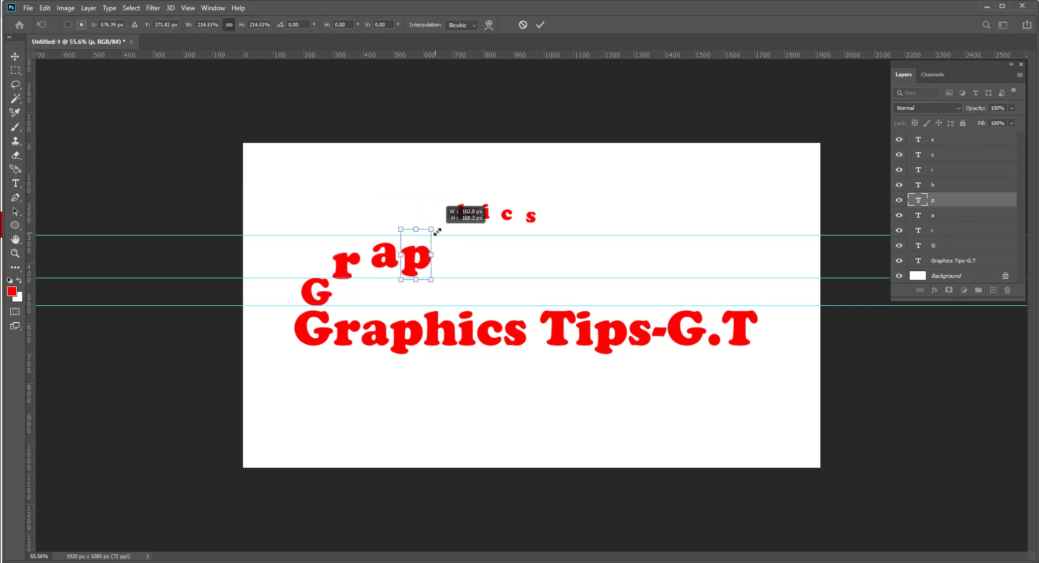
pyautogui.moveTo(430, 210)
pyautogui.mouseDown()
pyautogui.moveTo(411, 243)
pyautogui.moveTo(468, 230)
pyautogui.moveTo(453, 246)
pyautogui.moveTo(462, 277)
pyautogui.moveTo(453, 258)
pyautogui.mouseUp()
# Transform the h letter and move the i letter down onto the arc.
pyautogui.hotkey('alt', ']')
pyautogui.hotkey('ctrl', 't')
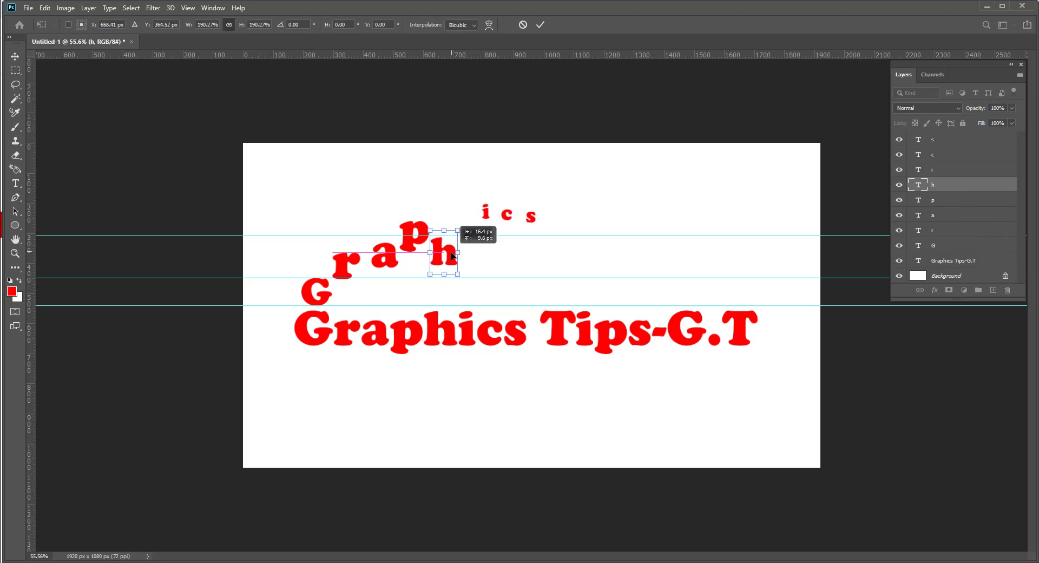
pyautogui.press('Return')
pyautogui.hotkey('alt', ']')
pyautogui.hotkey('ctrl', 't')
pyautogui.moveTo(486, 212); pyautogui.dragTo(486, 267)
pyautogui.press('Return')
# Enlarge the c and s letters and place them after the i along the arc.
pyautogui.hotkey('alt', ']')
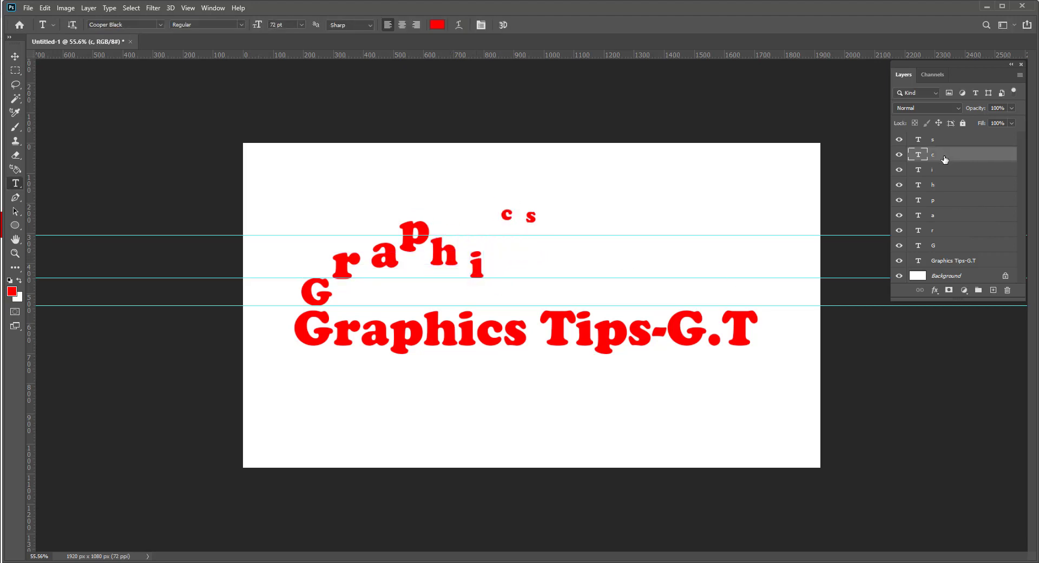
pyautogui.hotkey('ctrl', 't')
pyautogui.moveTo(514, 206)
pyautogui.mouseDown()
pyautogui.moveTo(536, 195)
pyautogui.moveTo(501, 267)
pyautogui.moveTo(518, 238)
pyautogui.mouseUp()
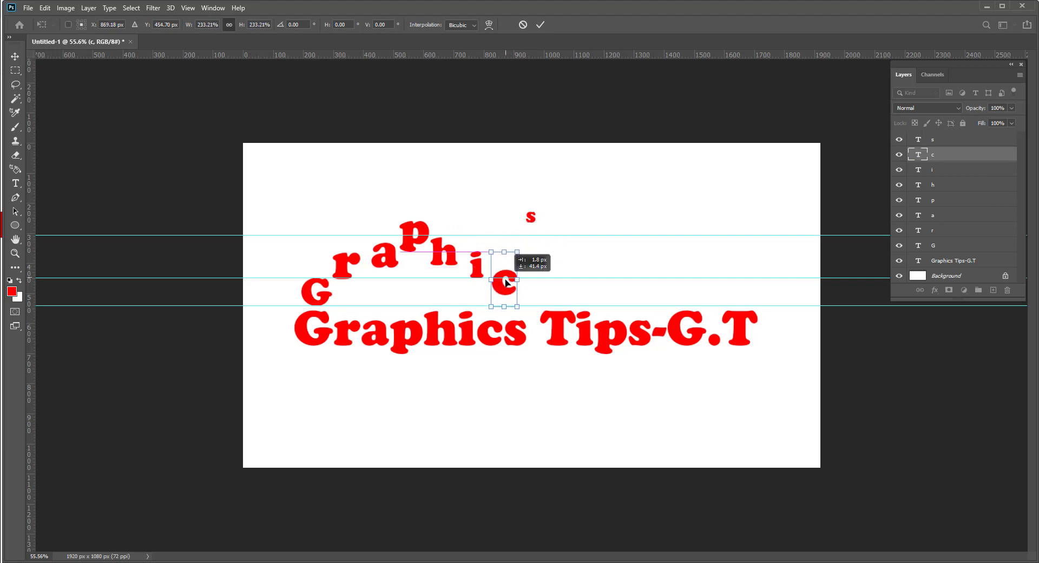
pyautogui.moveTo(504, 295)
pyautogui.mouseDown()
pyautogui.moveTo(492, 299)
pyautogui.moveTo(499, 306)
pyautogui.mouseUp()
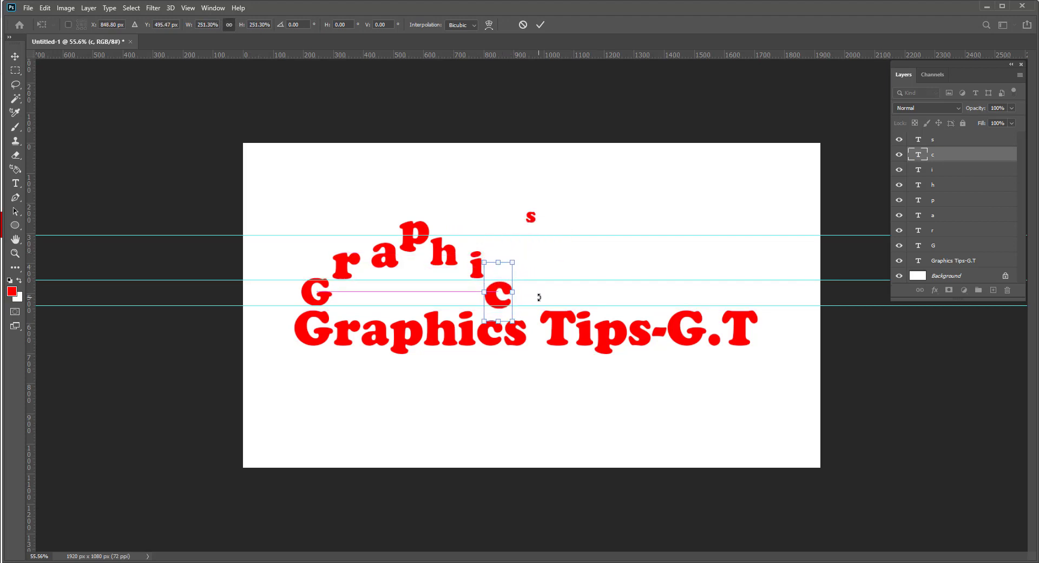
pyautogui.press('Return')
pyautogui.hotkey('alt', ']')
pyautogui.hotkey('ctrl', 't')
pyautogui.moveTo(536, 210); pyautogui.dragTo(543, 189)
pyautogui.moveTo(531, 216); pyautogui.dragTo(525, 295)
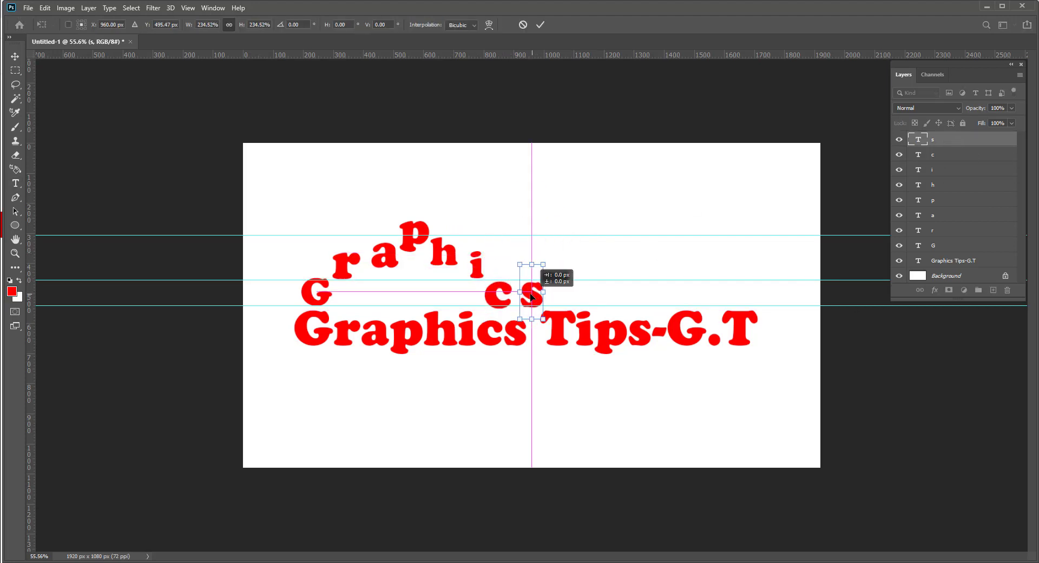
pyautogui.press('Return')
pyautogui.press('t')
pyautogui.click(560, 287)
# Add enlarged T and i letters after 'Graphics' along the wave.
pyautogui.write('T')
pyautogui.moveTo(572, 273)
pyautogui.mouseDown()
pyautogui.moveTo(592, 251)
pyautogui.moveTo(568, 295)
pyautogui.mouseUp()
pyautogui.press('Return')
pyautogui.scroll(-3, 538, 429)
pyautogui.scroll(3, 593, 274)
pyautogui.click(593, 273)
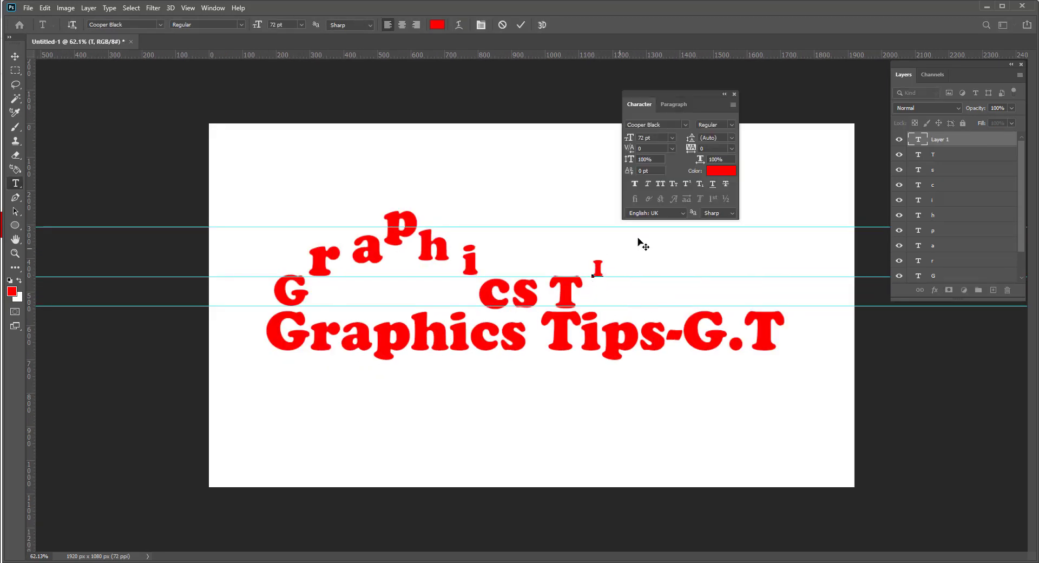
pyautogui.write('i')
pyautogui.moveTo(601, 254); pyautogui.dragTo(637, 216)
pyautogui.press('Return')
# Add enlarged p and s letters continuing the wave.
pyautogui.click(608, 242)
pyautogui.write('p')
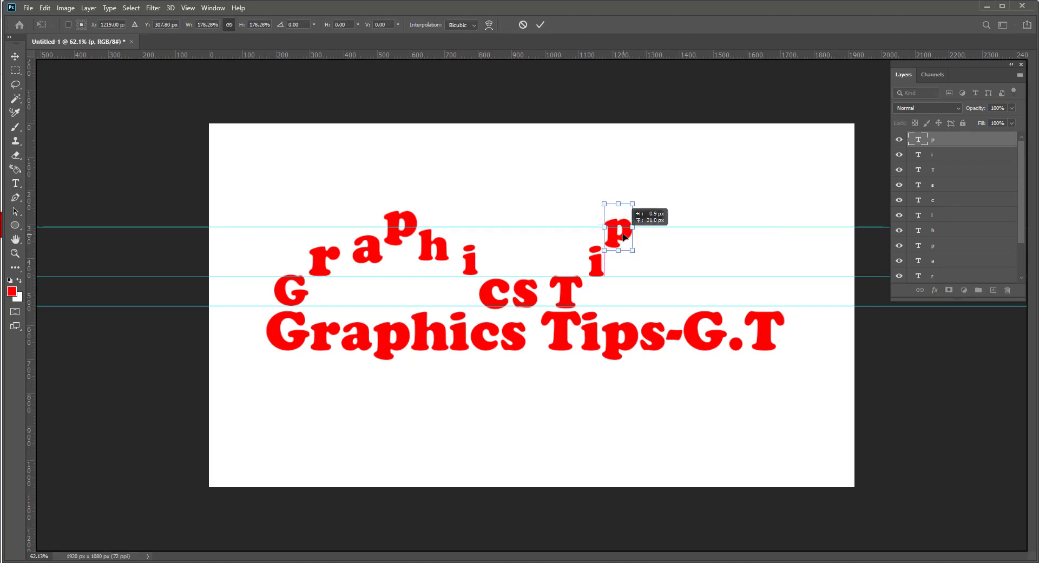
pyautogui.press('Return')
pyautogui.click(645, 250)
pyautogui.write('s')
pyautogui.moveTo(671, 247); pyautogui.dragTo(672, 212)
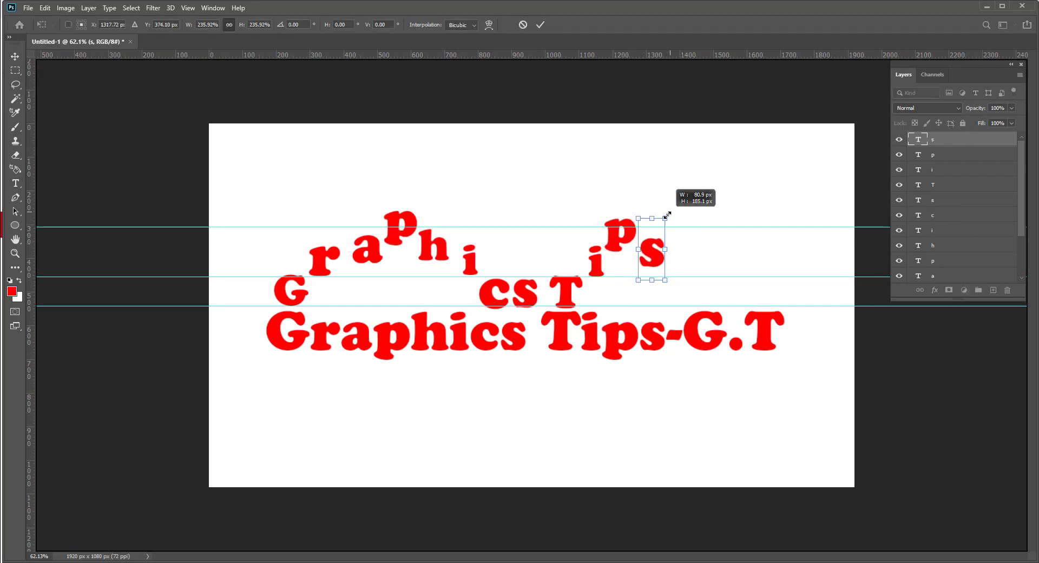
pyautogui.press('Return')
# Add enlarged G and T letters to finish the wavy row.
pyautogui.click(689, 269)
pyautogui.write('G')
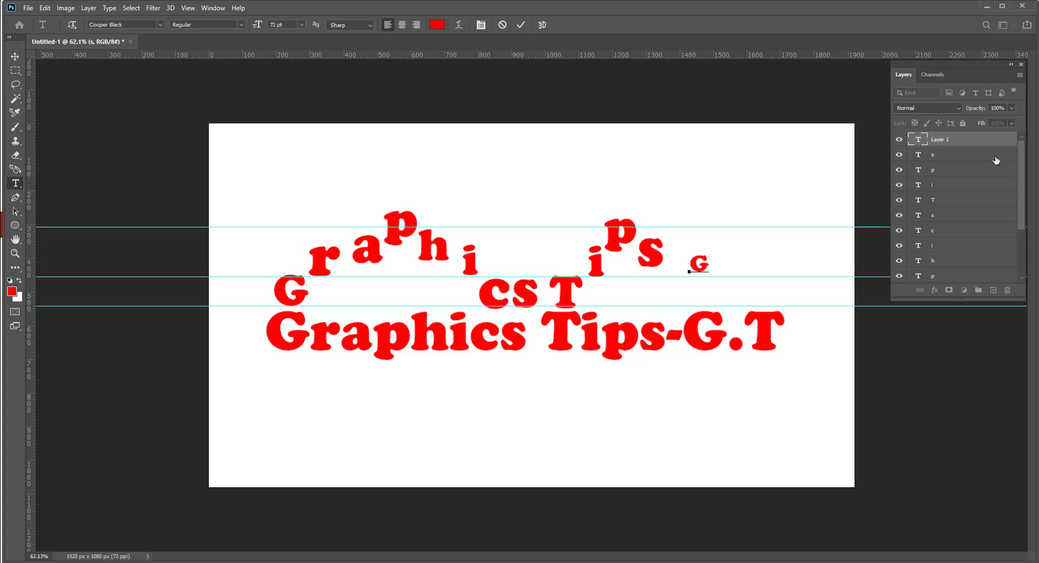
pyautogui.moveTo(702, 254); pyautogui.dragTo(712, 247)
pyautogui.press('Return')
pyautogui.click(726, 267)
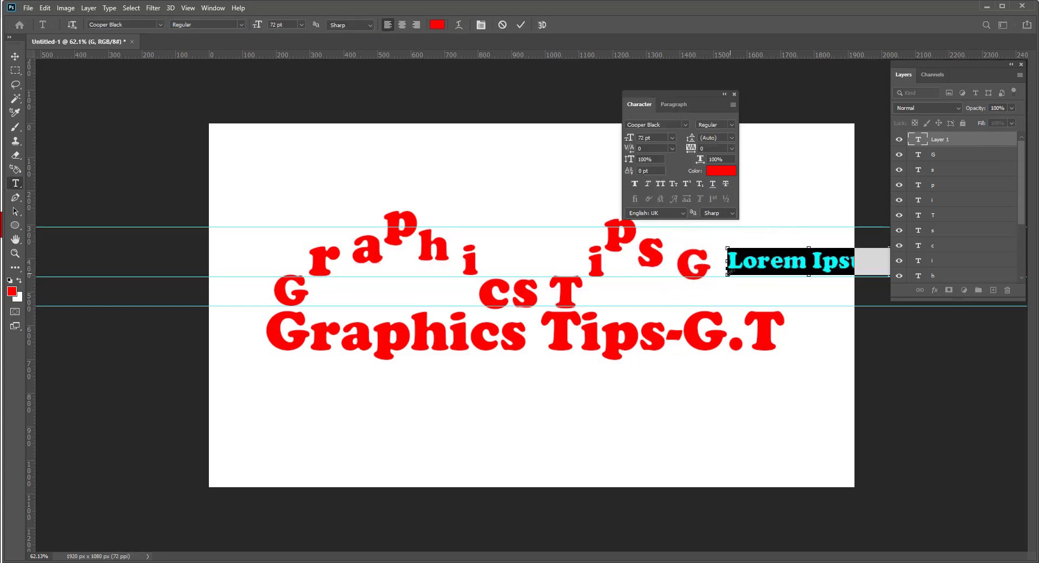
pyautogui.write('t')
pyautogui.moveTo(745, 250); pyautogui.dragTo(764, 232)
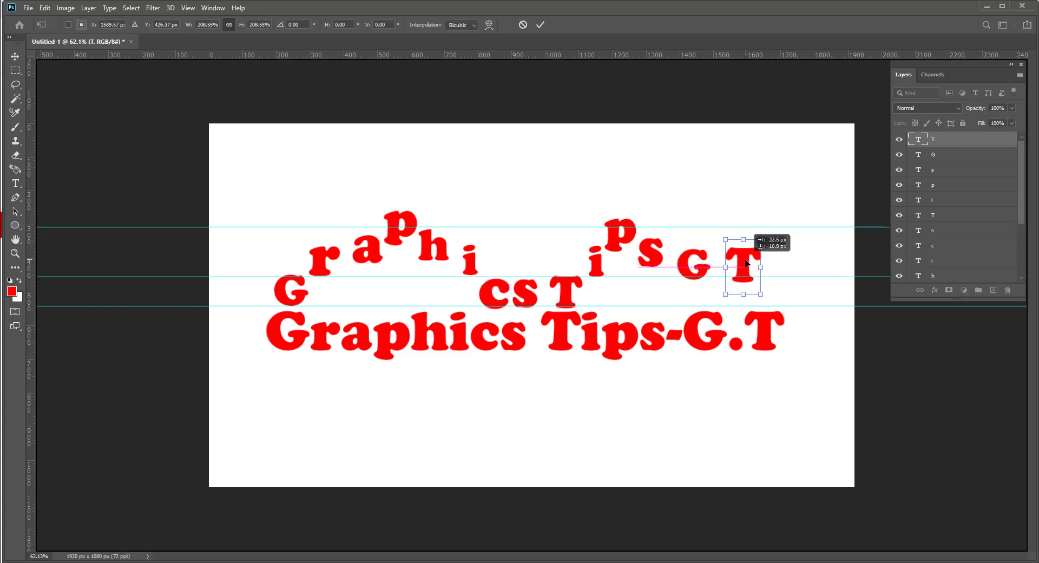
pyautogui.press('Return')
# Move the final T down onto the arc and make the Layers panel taller.
pyautogui.scroll(-1, 703, 260)
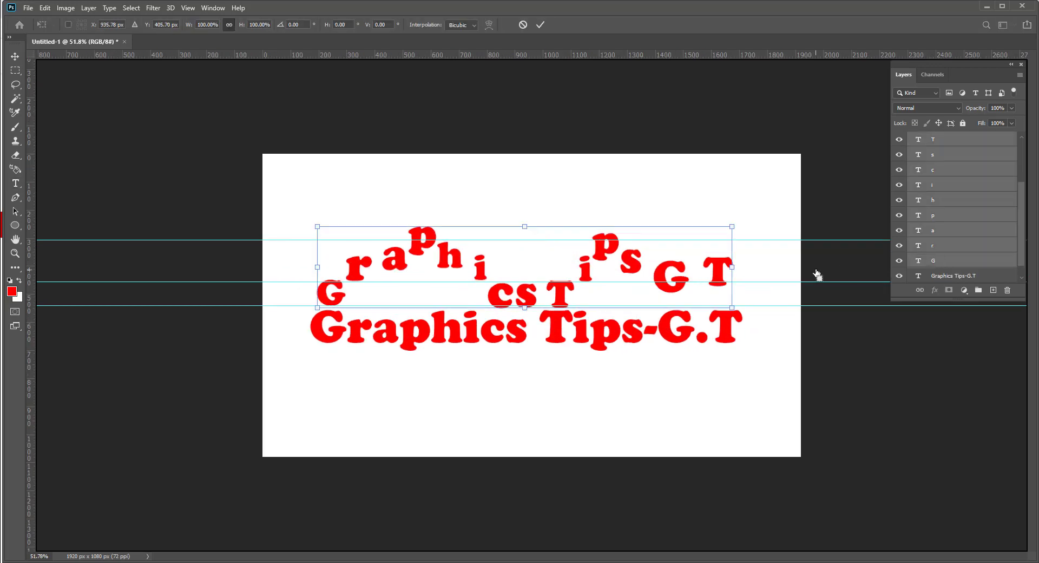
pyautogui.hotkey('ctrl', 't')
pyautogui.moveTo(717, 269); pyautogui.dragTo(722, 281)
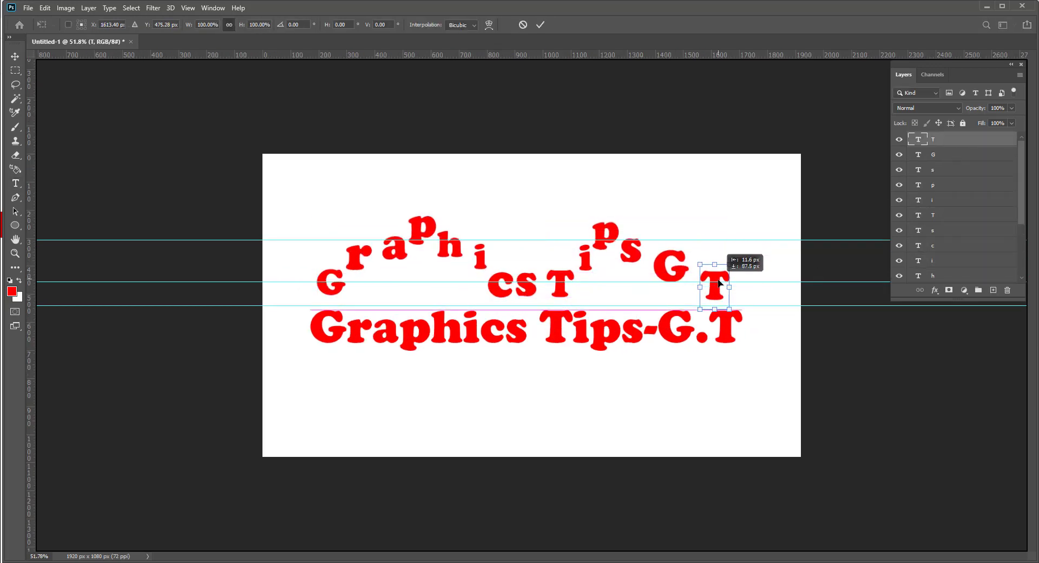
pyautogui.press('Return')
pyautogui.scroll(-1, 703, 271)
pyautogui.moveTo(958, 297); pyautogui.dragTo(957, 547)
pyautogui.scroll(1, 541, 298)
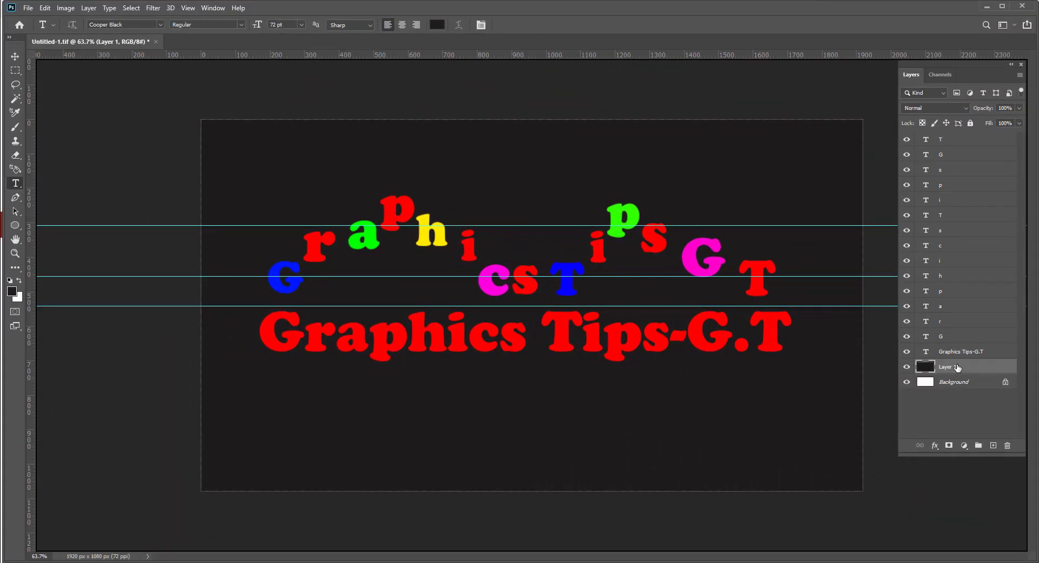
# Select the Graphics Tips-G.T layer, then the G letter layer, and open the Window menu.
pyautogui.click(951, 353)
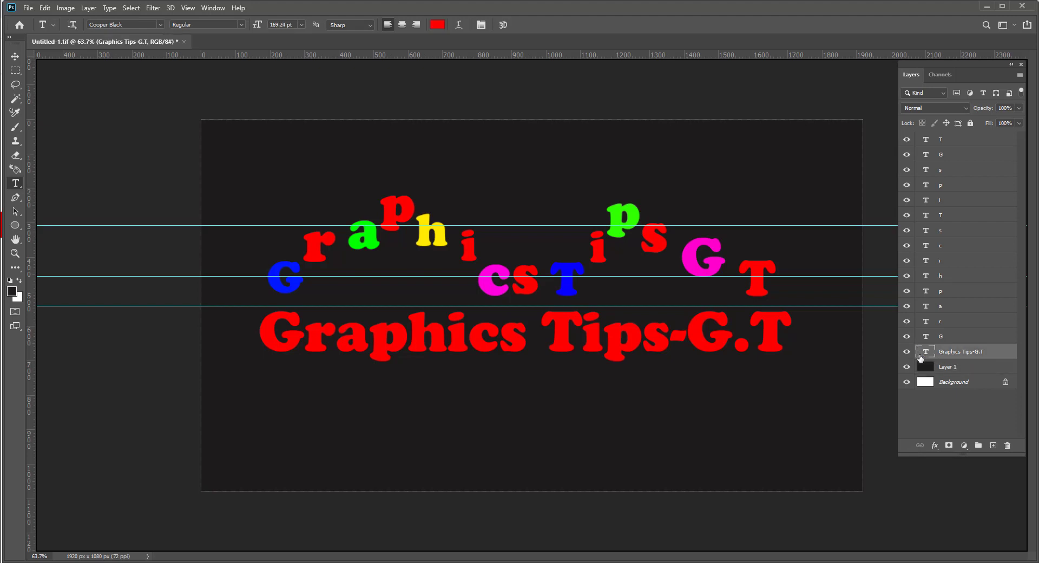
pyautogui.click(956, 338)
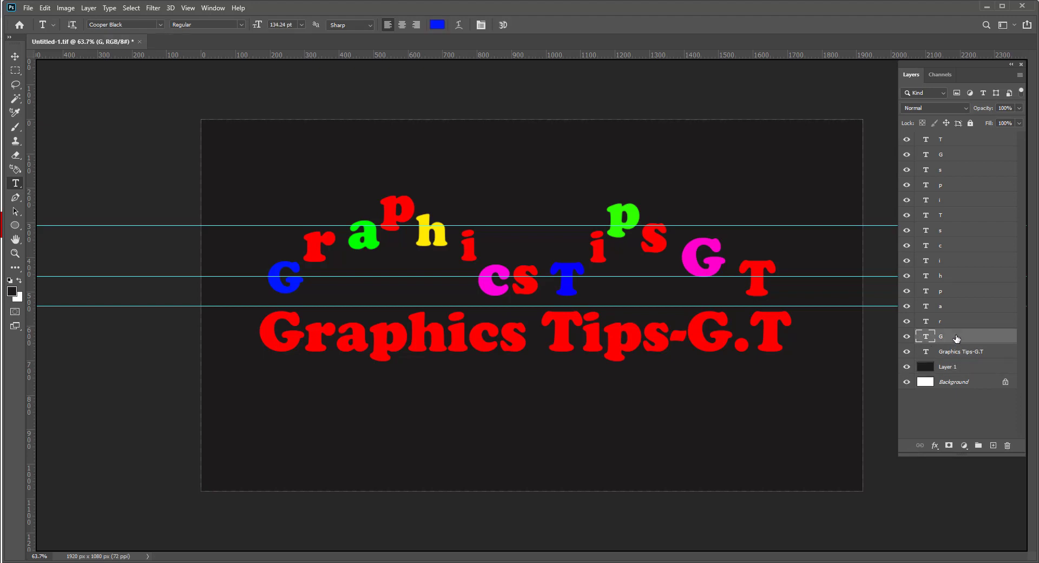
pyautogui.click(213, 9)
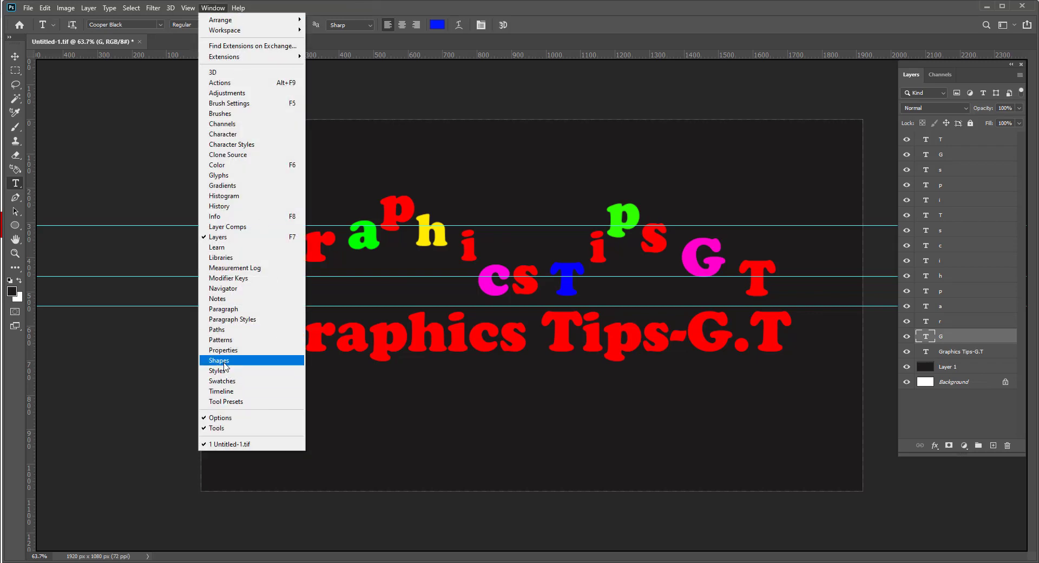
# Show the video Timeline with a purple clip for each letter layer and scroll through the tracks.
pyautogui.click(223, 390)
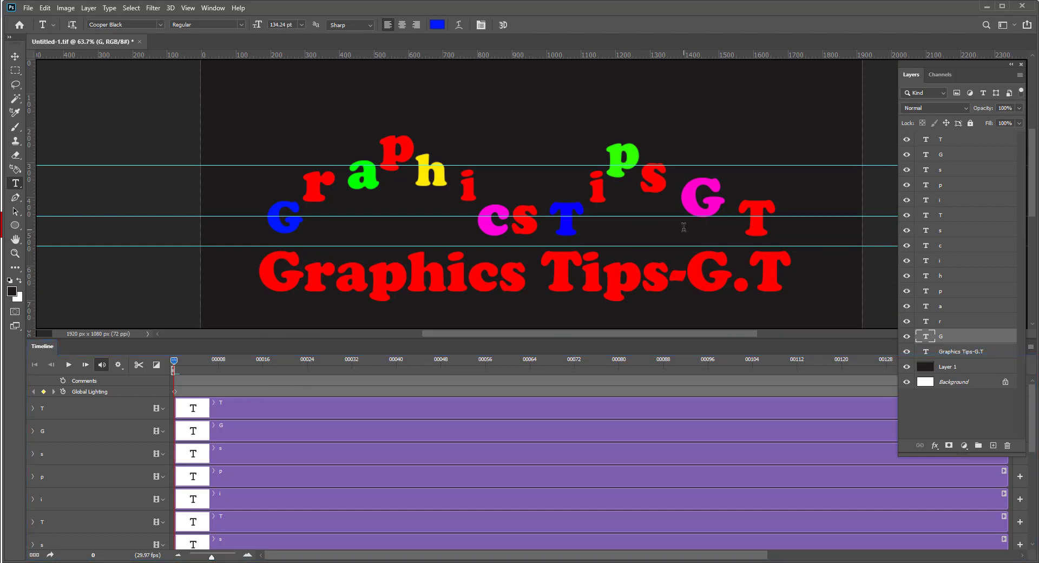
pyautogui.scroll(-1, 683, 227)
pyautogui.scroll(-1, 684, 226)
pyautogui.scroll(-1, 685, 226)
pyautogui.scroll(-1, 685, 227)
pyautogui.scroll(1, 685, 228)
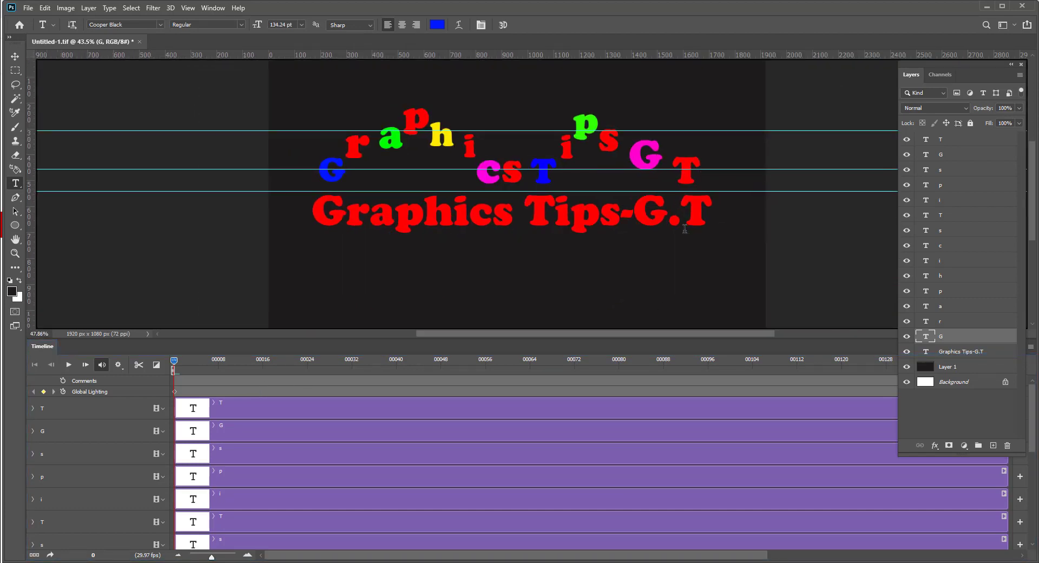
pyautogui.scroll(-1, 684, 228)
pyautogui.scroll(1, 684, 230)
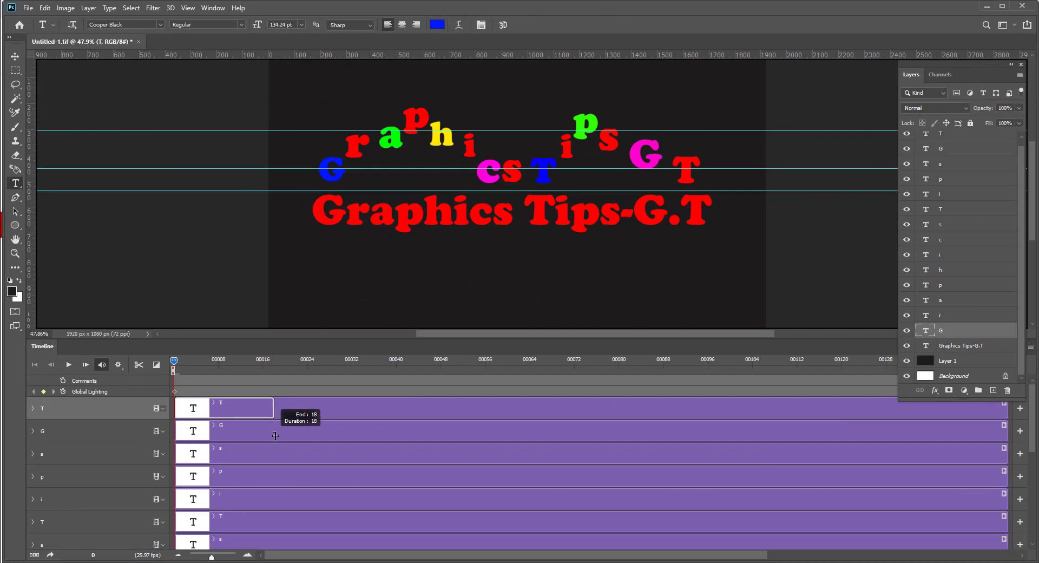
# Trim every letter clip, from T down to G, to a short duration.
pyautogui.moveTo(241, 435); pyautogui.dragTo(230, 435)
pyautogui.moveTo(429, 431); pyautogui.dragTo(230, 431)
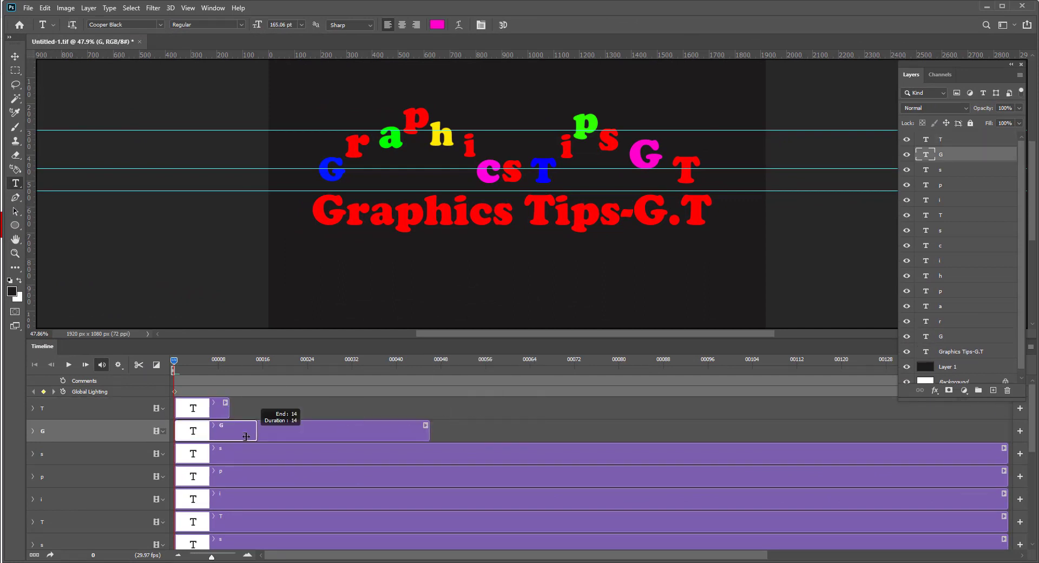
pyautogui.moveTo(1003, 454); pyautogui.dragTo(230, 453)
pyautogui.moveTo(1003, 476); pyautogui.dragTo(229, 476)
pyautogui.scroll(-1, 1014, 493)
pyautogui.moveTo(1003, 499)
pyautogui.mouseDown()
pyautogui.moveTo(229, 499)
pyautogui.moveTo(230, 476)
pyautogui.mouseUp()
pyautogui.moveTo(1004, 476); pyautogui.dragTo(229, 472)
pyautogui.moveTo(1004, 495); pyautogui.dragTo(230, 494)
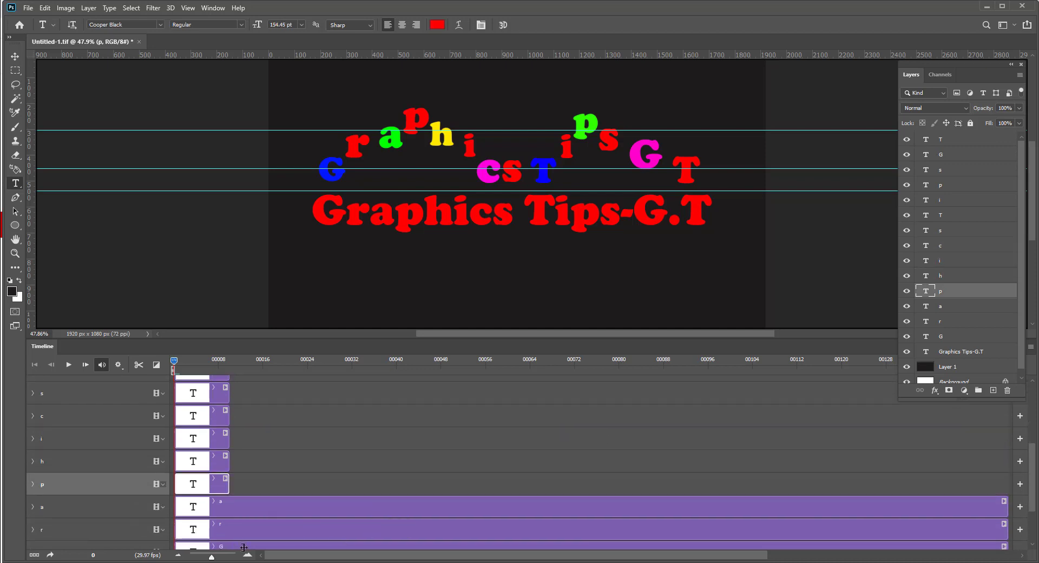
pyautogui.moveTo(1004, 505)
pyautogui.mouseDown()
pyautogui.moveTo(229, 505)
pyautogui.moveTo(230, 477)
pyautogui.moveTo(250, 477)
pyautogui.mouseUp()
# Chain the shortened letter clips end to end into Video Group 1.
pyautogui.moveTo(195, 455); pyautogui.dragTo(305, 477)
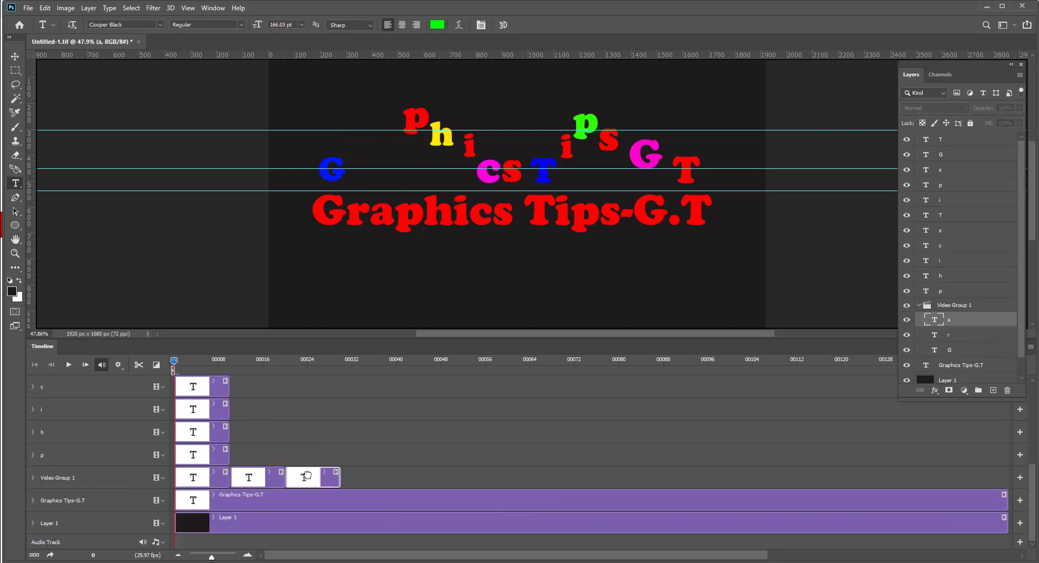
pyautogui.click(204, 456)
pyautogui.moveTo(204, 457); pyautogui.dragTo(417, 477)
pyautogui.moveTo(197, 455); pyautogui.dragTo(583, 477)
pyautogui.moveTo(198, 454); pyautogui.dragTo(694, 477)
pyautogui.moveTo(197, 455); pyautogui.dragTo(805, 473)
pyautogui.moveTo(197, 431); pyautogui.dragTo(860, 465)
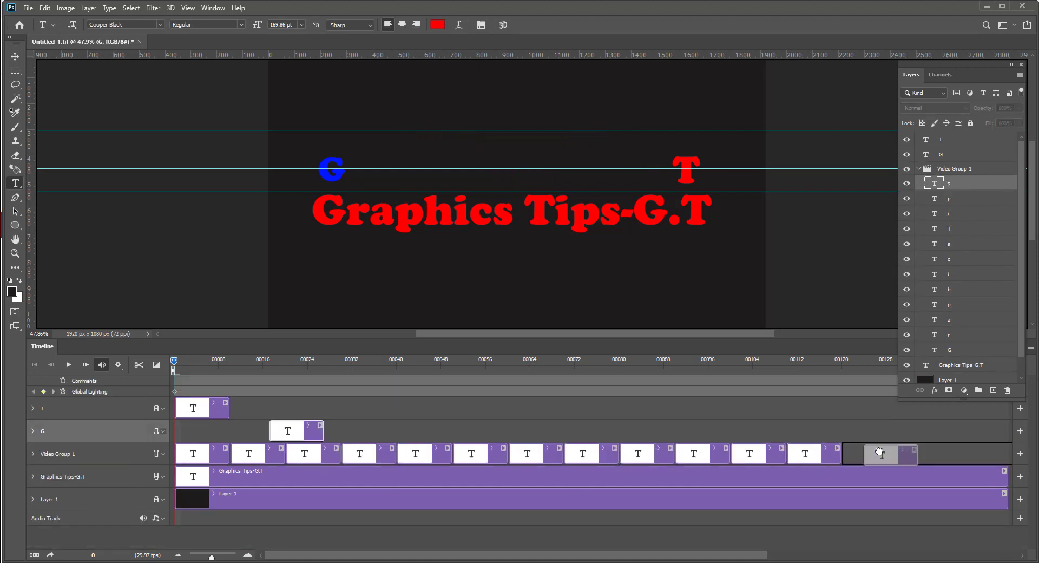
pyautogui.moveTo(197, 408); pyautogui.dragTo(916, 455)
pyautogui.scroll(-3, 930, 302)
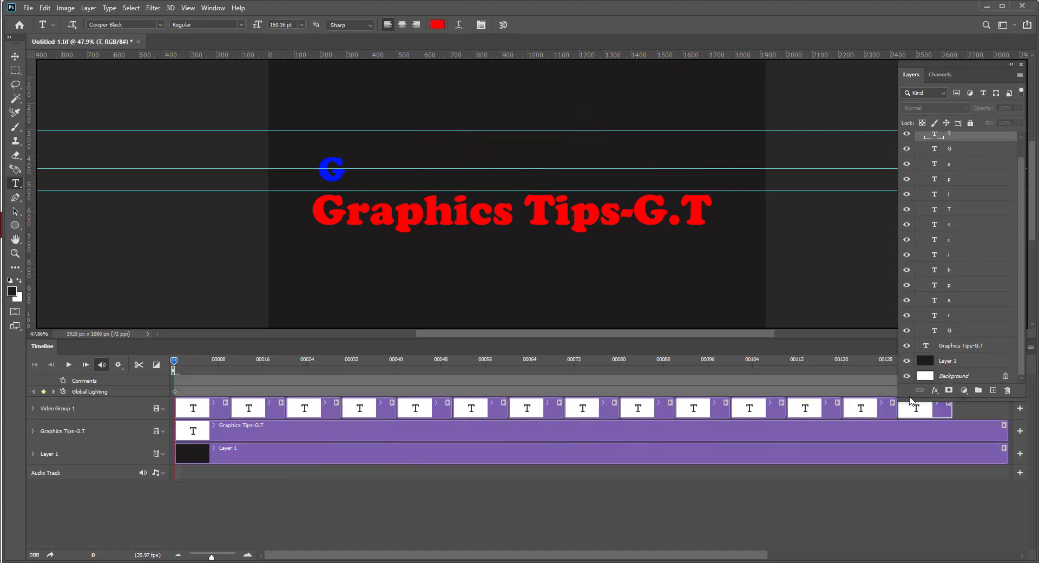
# Preview the sequence and trim the Graphics Tips-G.T and Layer 1 clips to match its length.
pyautogui.click(69, 364)
pyautogui.click(68, 364)
pyautogui.moveTo(1004, 431); pyautogui.dragTo(951, 430)
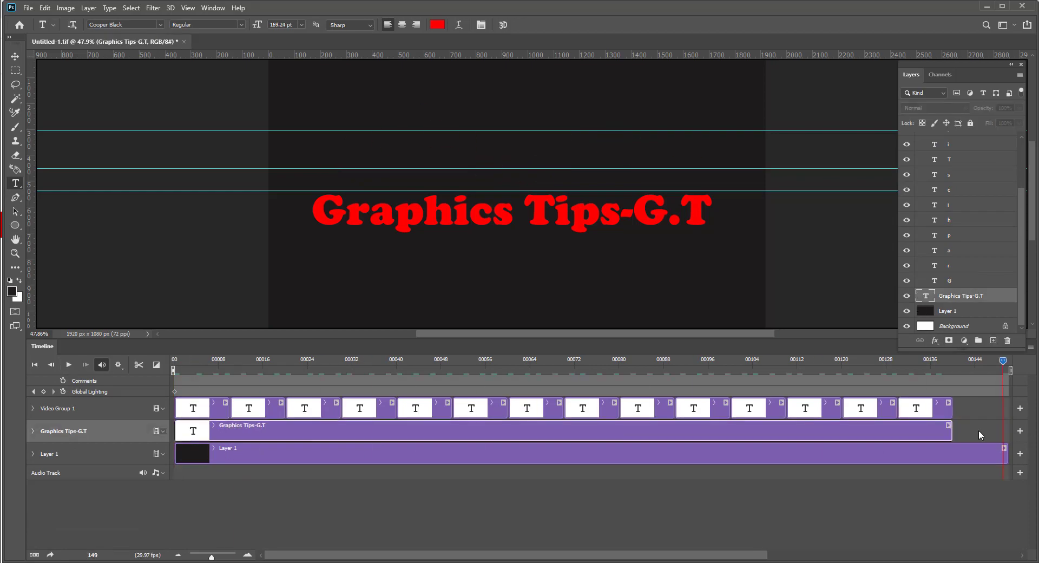
pyautogui.moveTo(1004, 454); pyautogui.dragTo(951, 453)
pyautogui.click(69, 364)
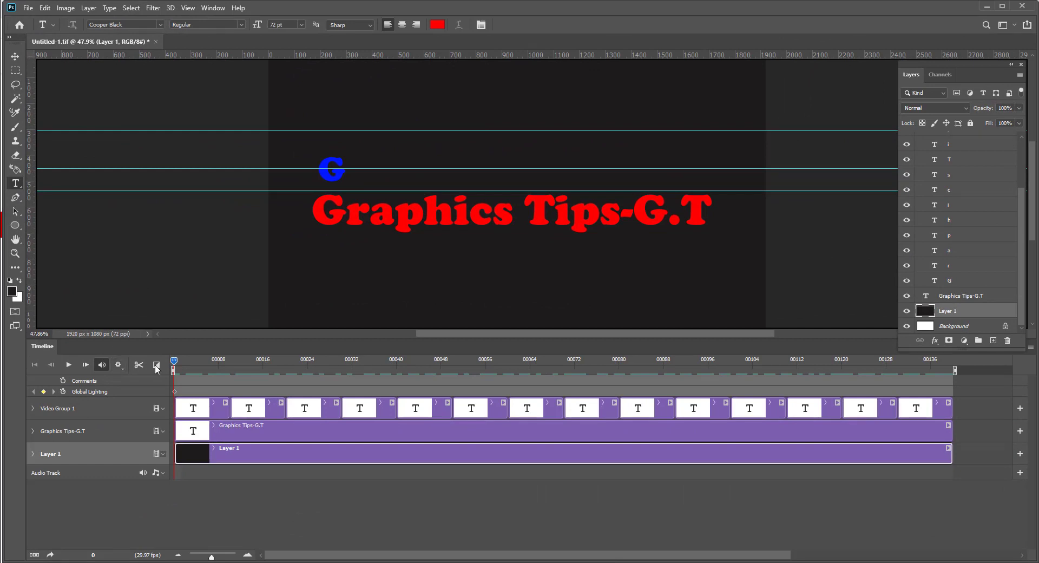
# Place 1 s Cross Fade transitions on each boundary between letter clips in Video Group 1.
pyautogui.click(155, 366)
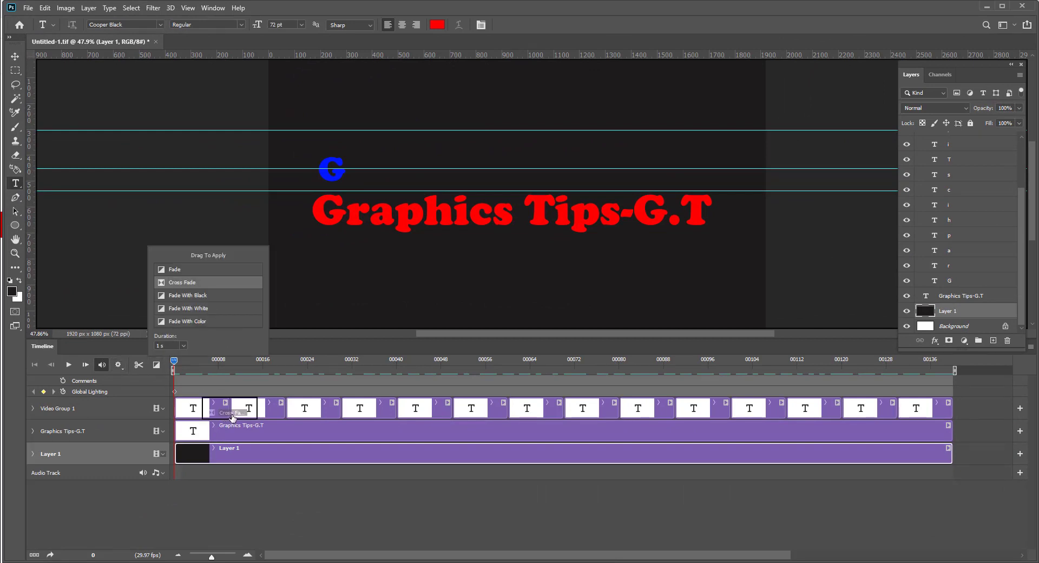
pyautogui.moveTo(233, 416); pyautogui.dragTo(227, 416)
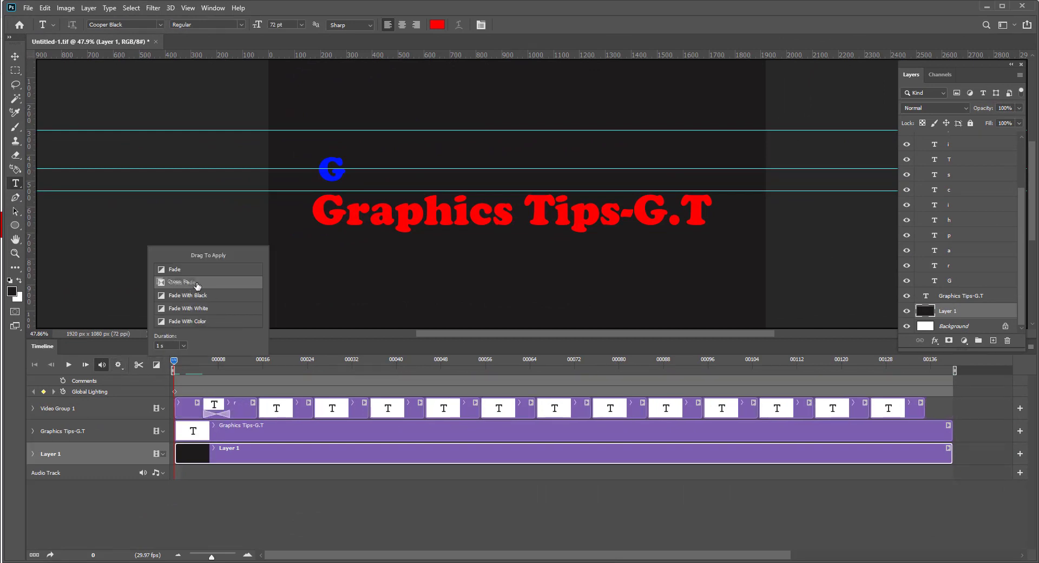
pyautogui.moveTo(278, 409); pyautogui.dragTo(317, 419)
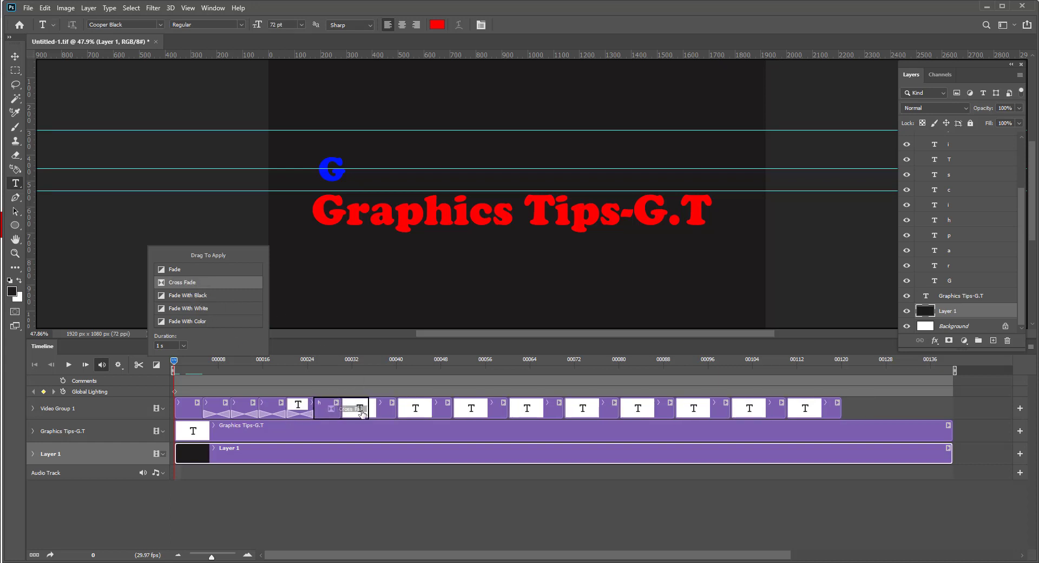
pyautogui.moveTo(362, 388); pyautogui.dragTo(341, 412)
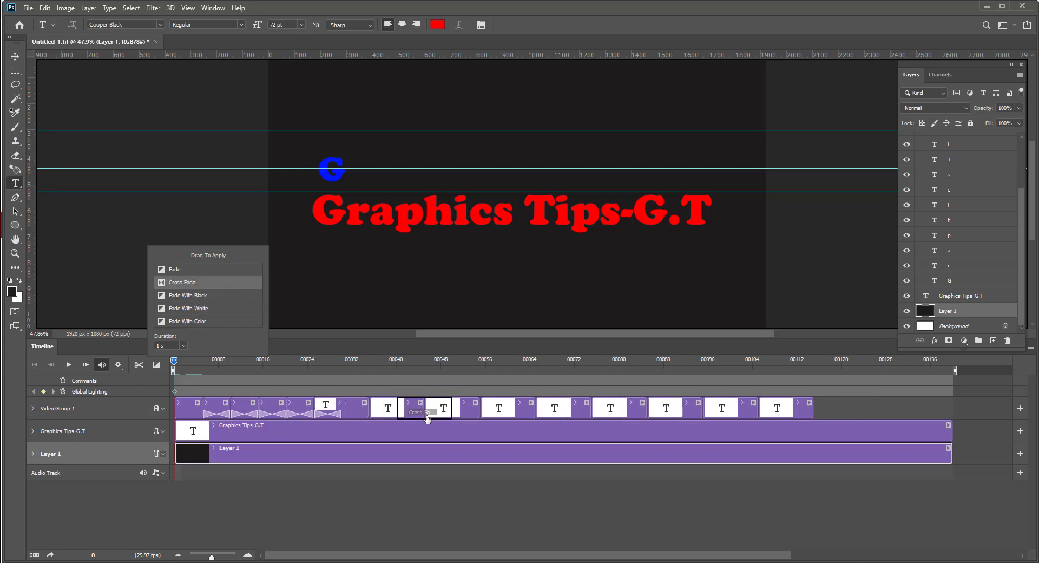
pyautogui.moveTo(398, 416)
pyautogui.mouseDown()
pyautogui.moveTo(384, 416)
pyautogui.moveTo(513, 418)
pyautogui.mouseUp()
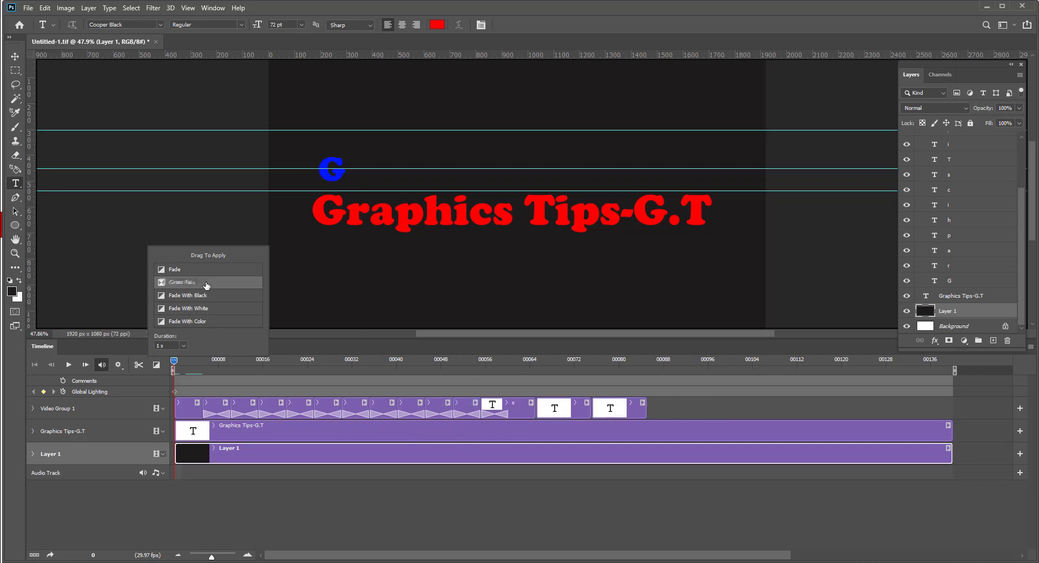
pyautogui.moveTo(571, 402)
pyautogui.mouseDown()
pyautogui.moveTo(543, 420)
pyautogui.moveTo(596, 419)
pyautogui.mouseUp()
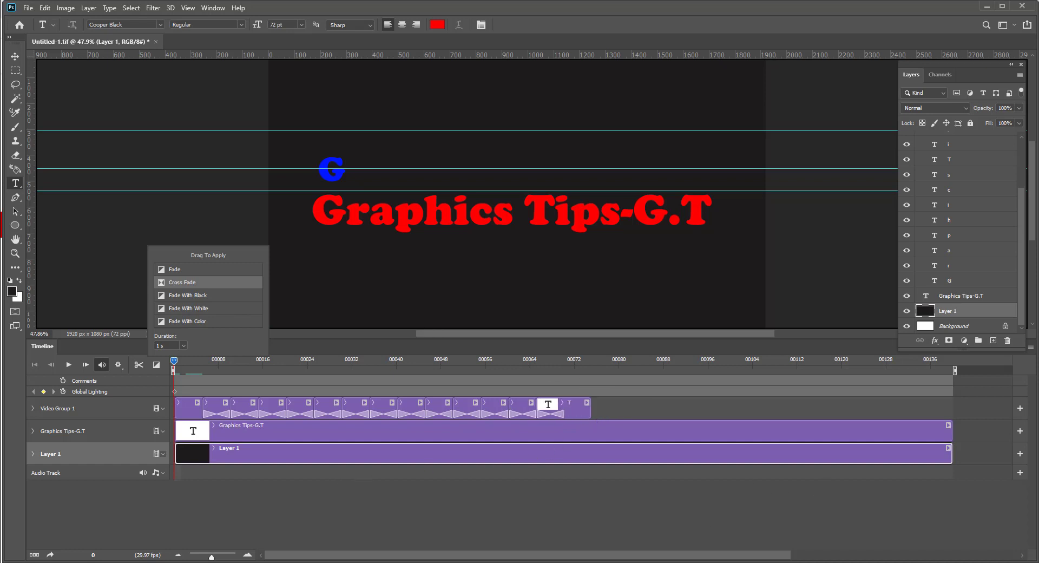
pyautogui.press('Escape')
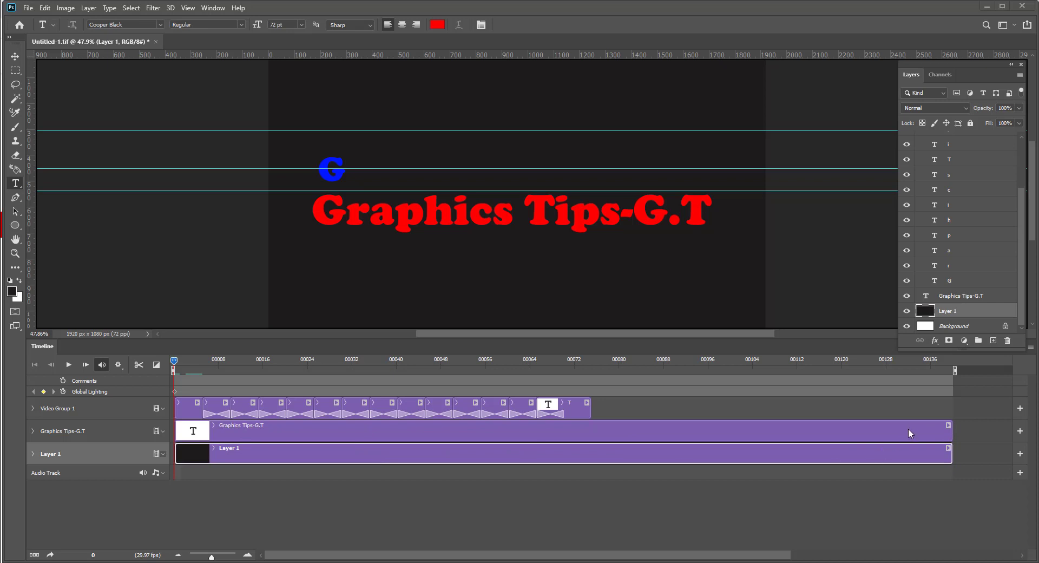
# Trim the Graphics Tips-G.T and Layer 1 clips to frame 75 and play back.
pyautogui.moveTo(949, 429); pyautogui.dragTo(584, 461)
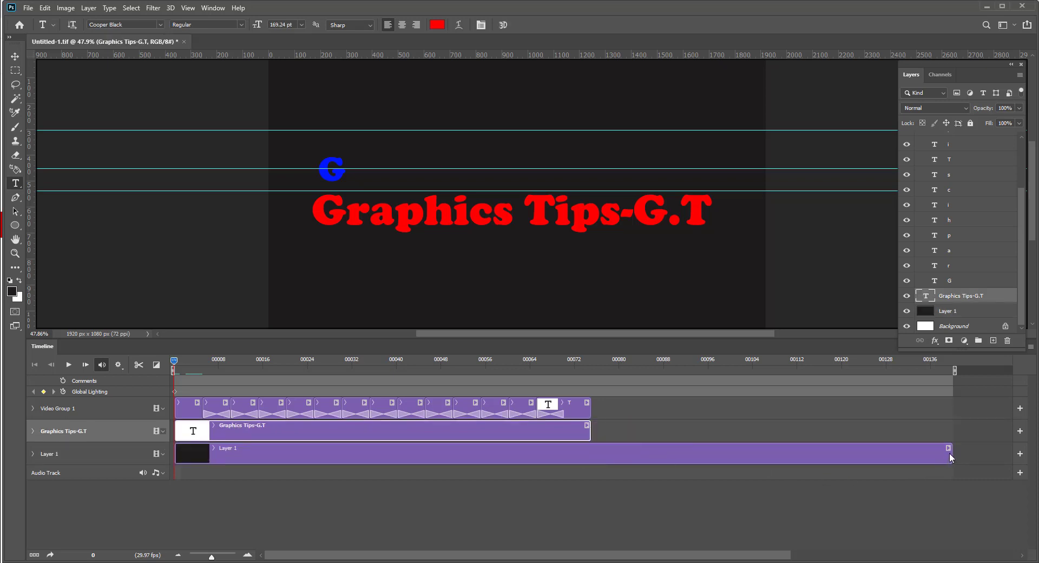
pyautogui.moveTo(950, 452); pyautogui.dragTo(596, 464)
pyautogui.click(305, 439)
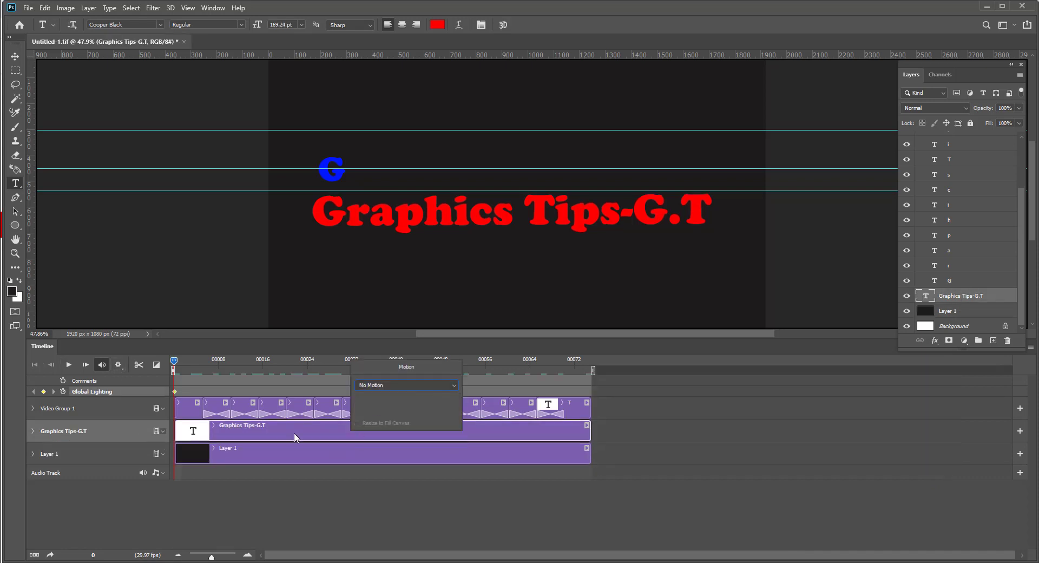
pyautogui.press('space')
# Give the title clip Pan motion, shift and extend it, and preview the animation.
pyautogui.rightClick(311, 443)
pyautogui.click(329, 386)
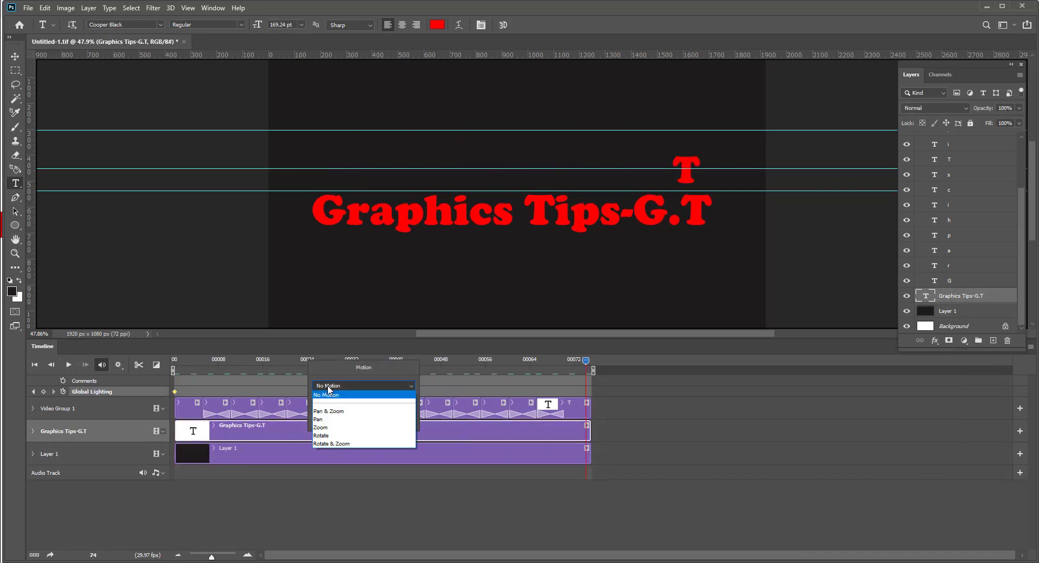
pyautogui.click(318, 418)
pyautogui.click(68, 364)
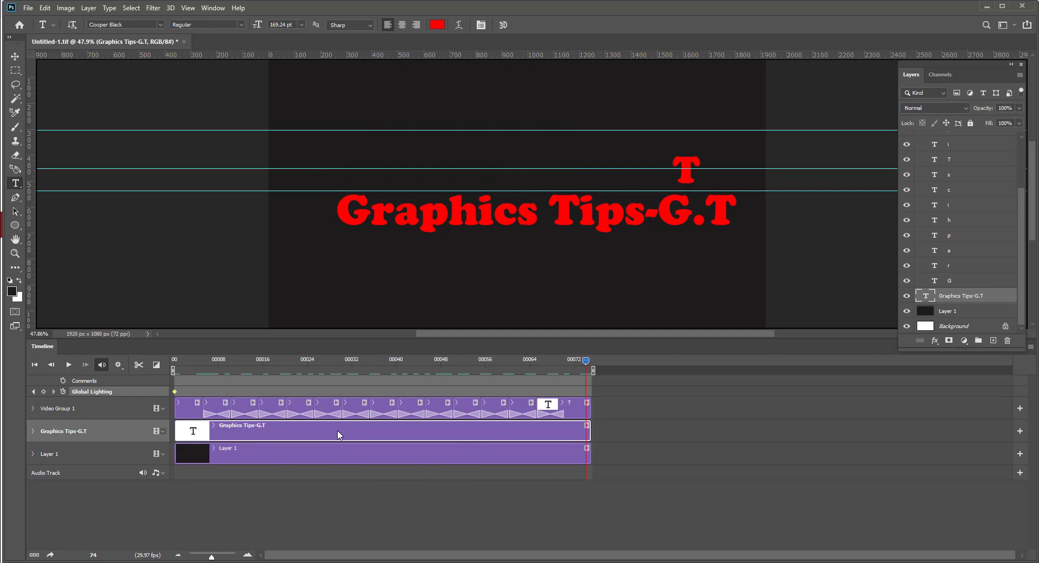
pyautogui.moveTo(367, 431); pyautogui.dragTo(317, 431)
pyautogui.click(69, 364)
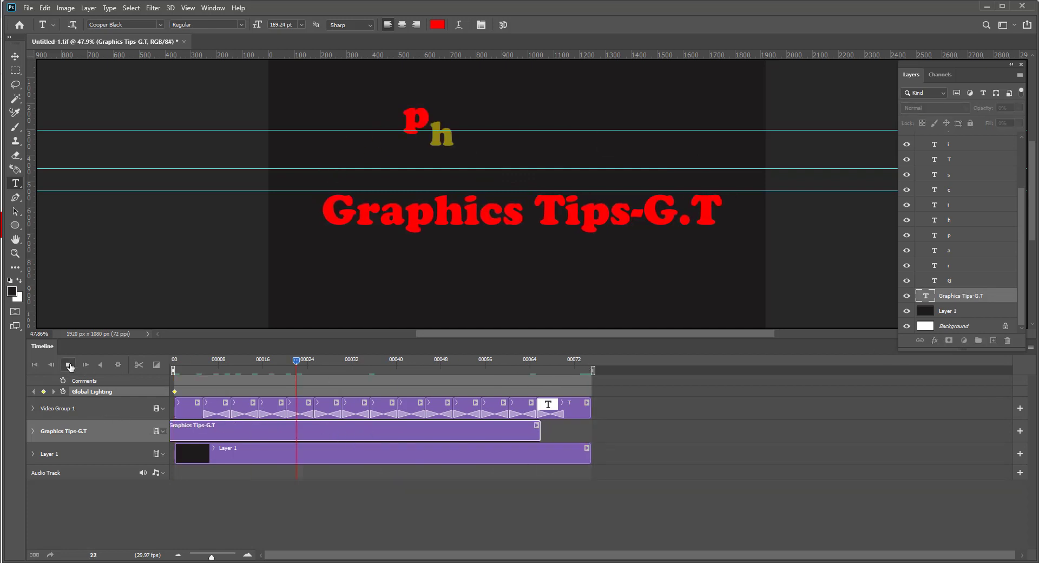
pyautogui.moveTo(544, 432); pyautogui.dragTo(590, 433)
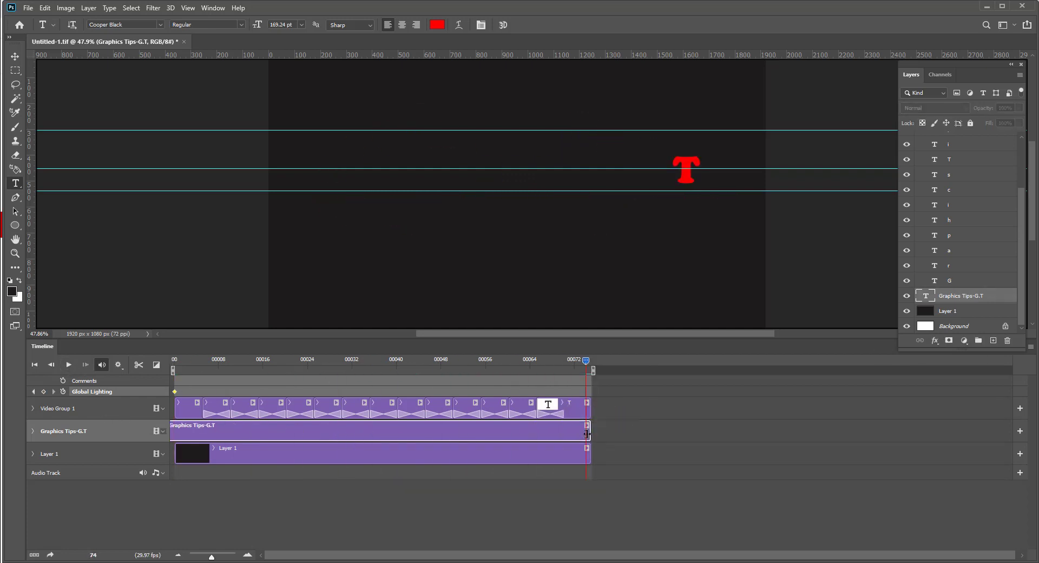
pyautogui.click(68, 364)
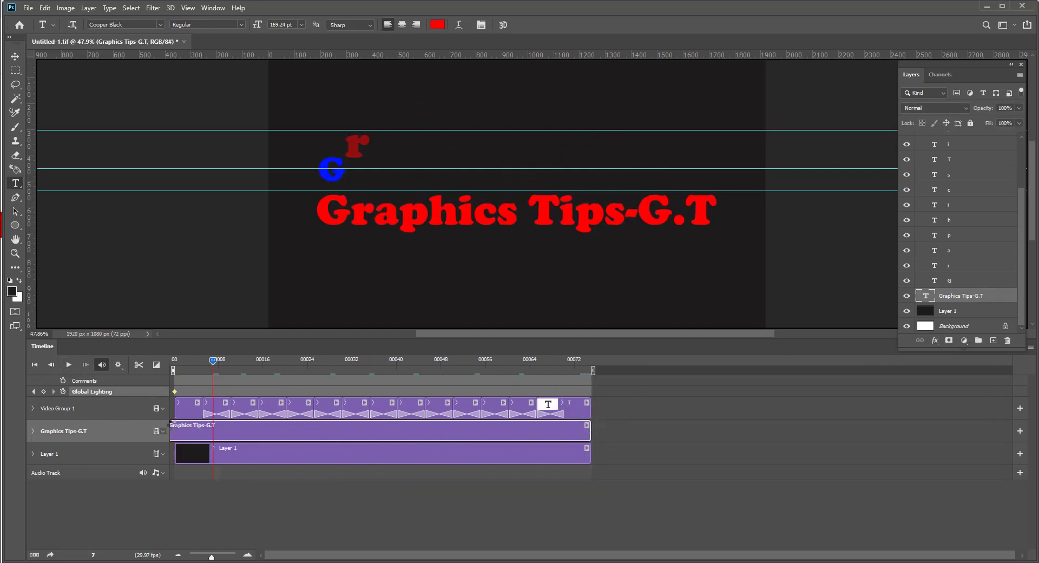
pyautogui.click(70, 367)
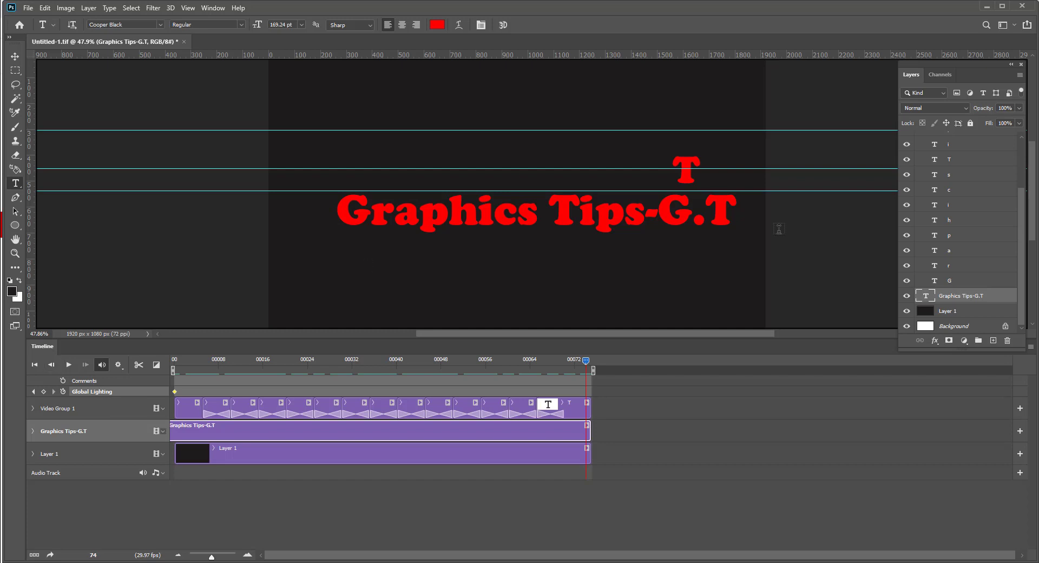
# With Video Group 1 selected, add SUBSCRIBE NOW text near the canvas lower right.
pyautogui.scroll(5, 956, 246)
pyautogui.click(918, 138)
pyautogui.click(953, 138)
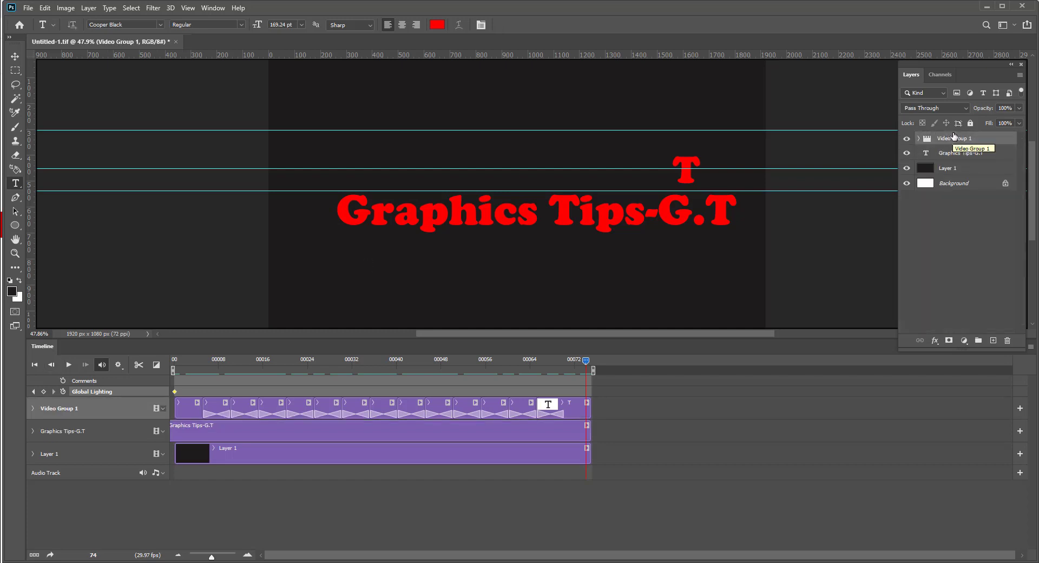
pyautogui.click(629, 301)
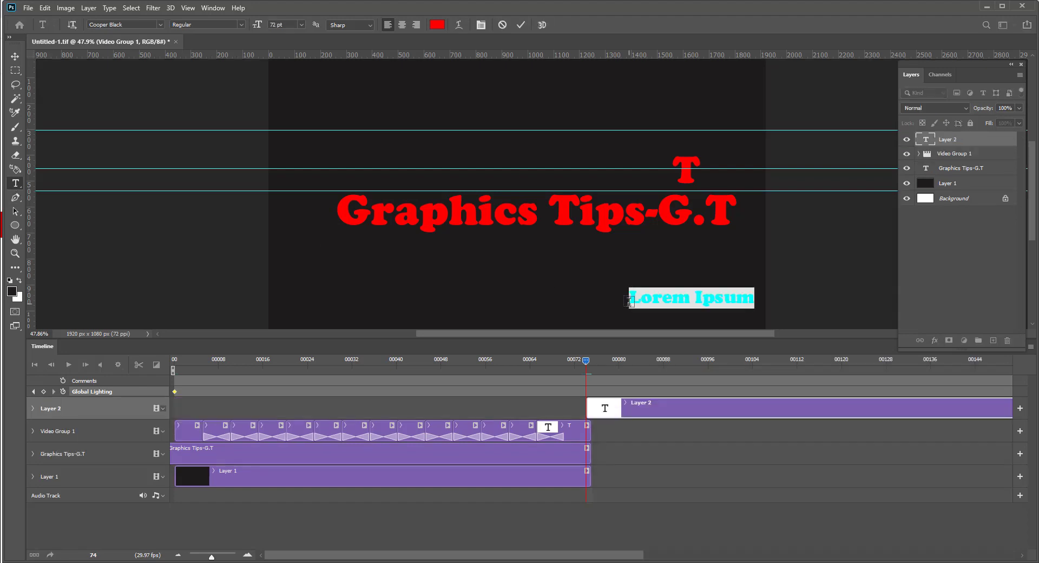
pyautogui.write('SCRI')
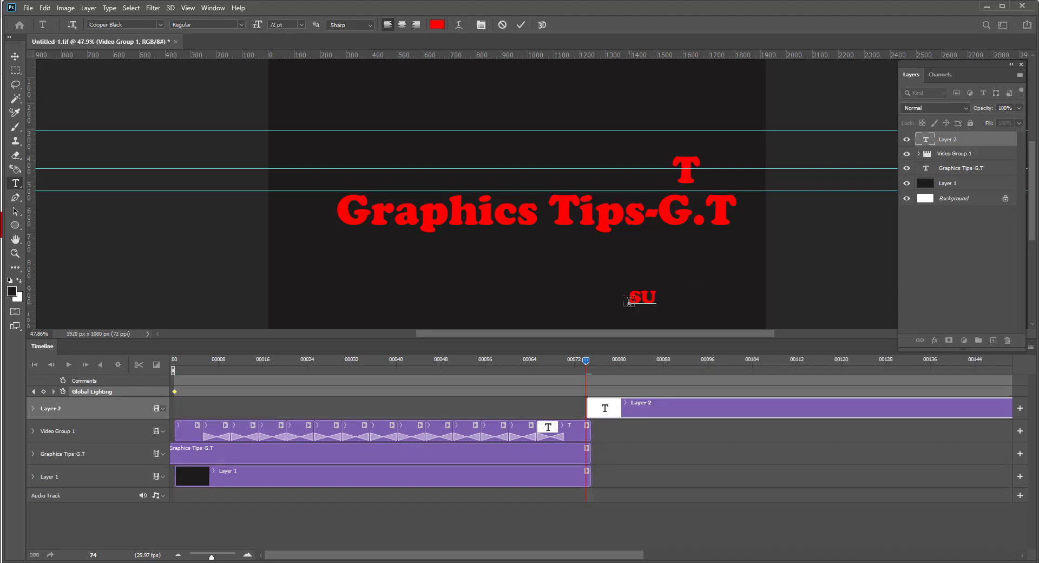
pyautogui.write('BE')
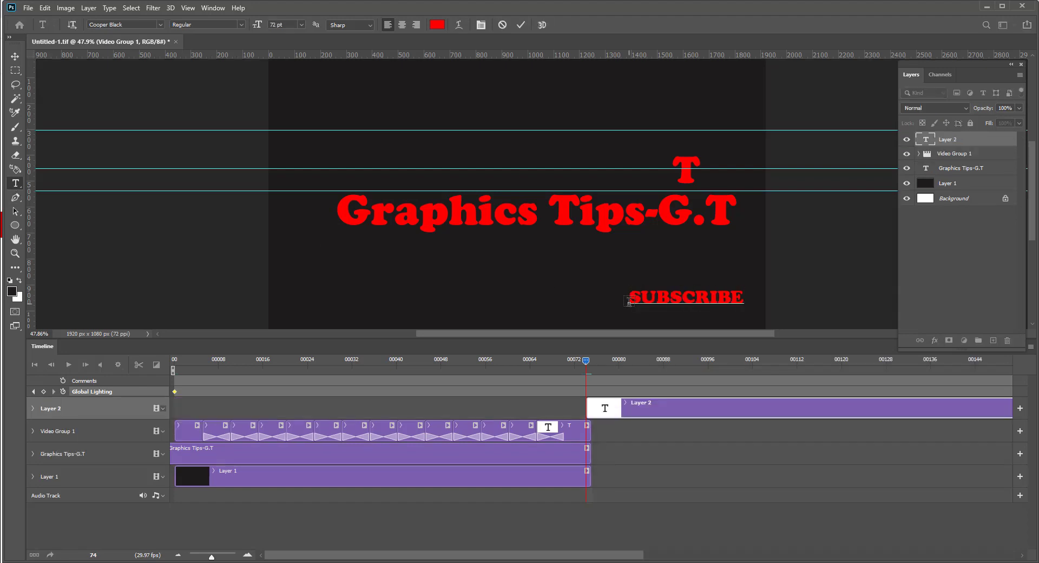
pyautogui.write(' NO')
pyautogui.hotkey('ctrl', 'Return')
# Move the SUBSCRIBE NOW text left and down, and drop its clip into the video group track.
pyautogui.hotkey('ctrl', 't')
pyautogui.moveTo(728, 300); pyautogui.dragTo(688, 310)
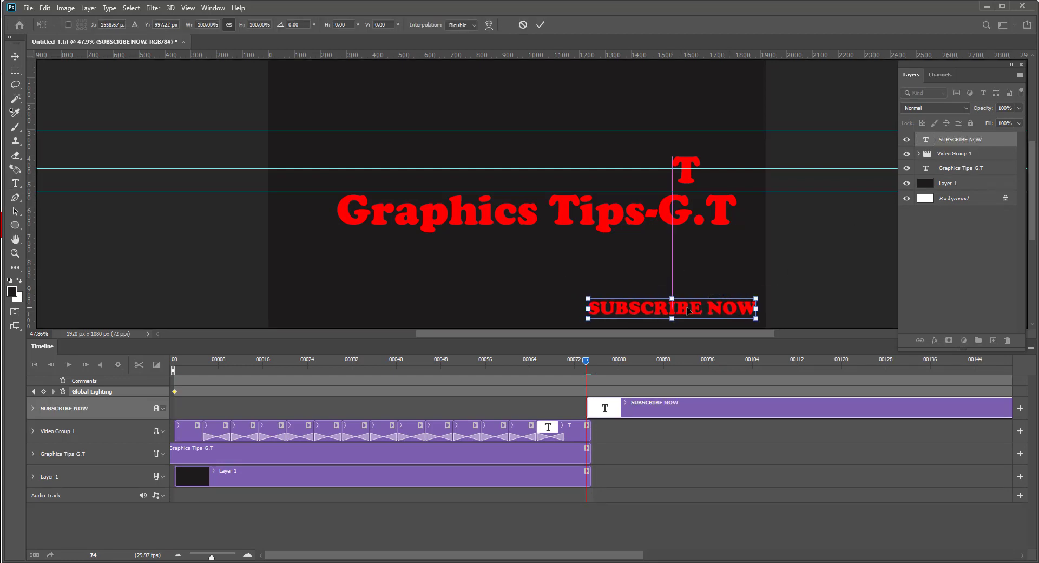
pyautogui.press('Return')
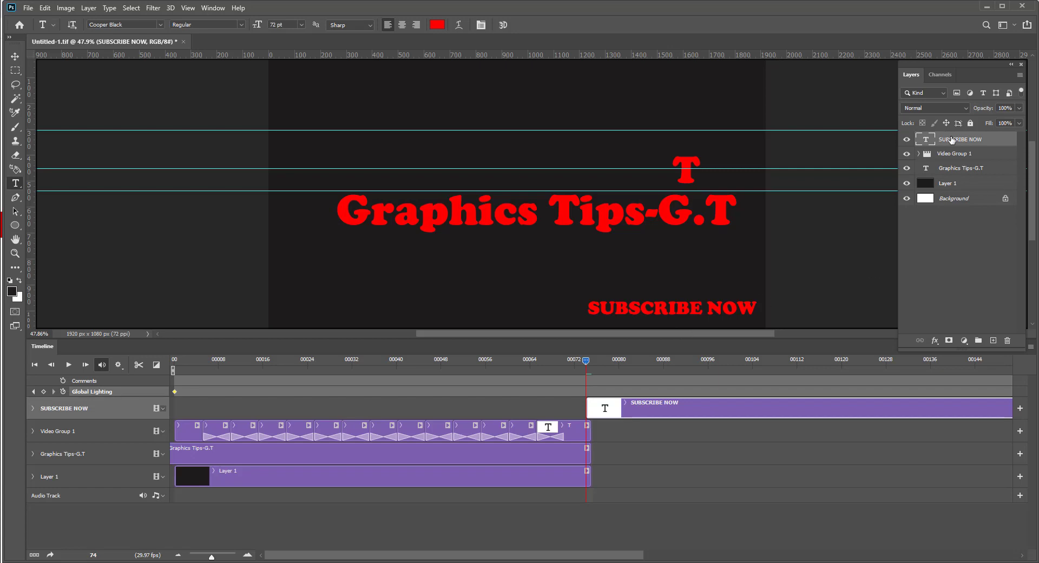
pyautogui.moveTo(780, 409)
pyautogui.mouseDown()
pyautogui.moveTo(542, 492)
pyautogui.moveTo(375, 476)
pyautogui.mouseUp()
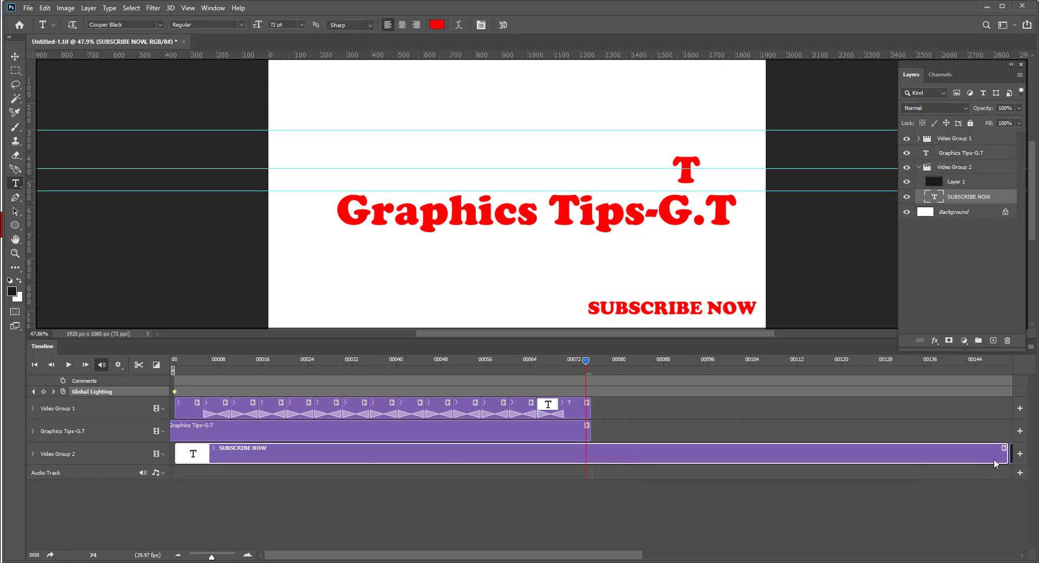
# Trim and slide the SUBSCRIBE NOW clip to start at frame 0 and end with the other clips.
pyautogui.moveTo(871, 453); pyautogui.dragTo(580, 465)
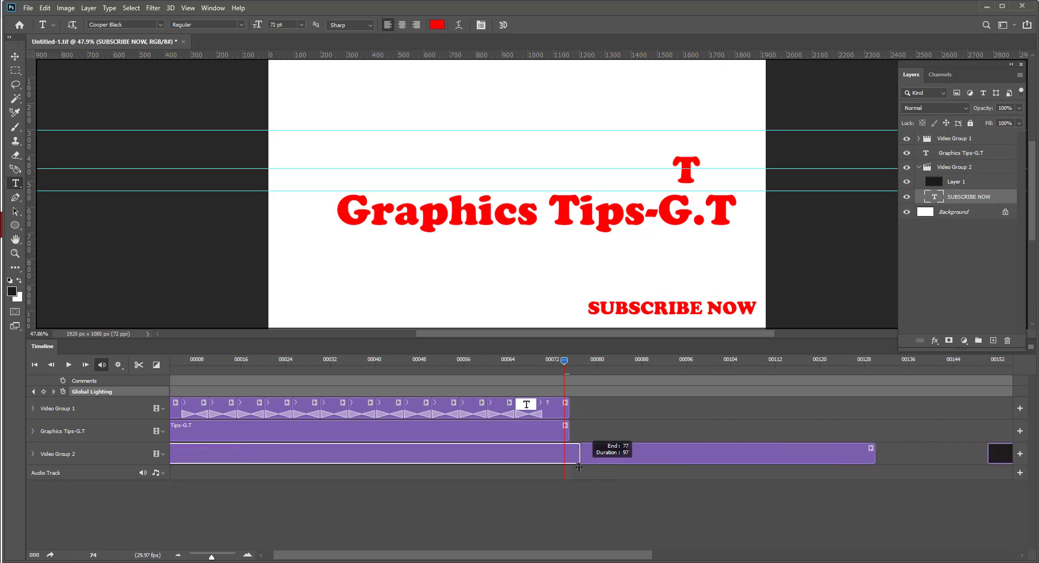
pyautogui.moveTo(378, 461); pyautogui.dragTo(395, 452)
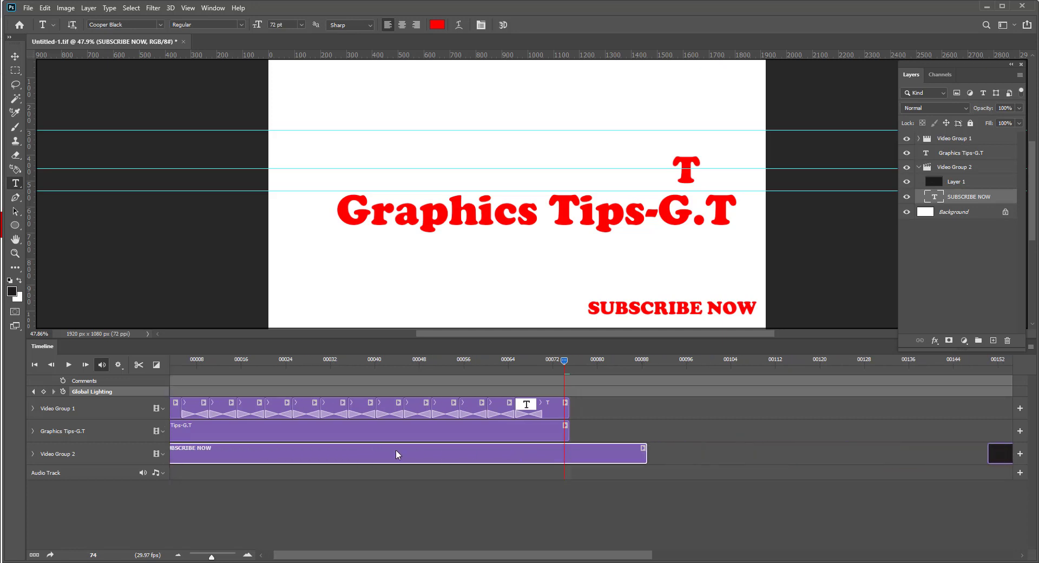
pyautogui.moveTo(353, 555); pyautogui.dragTo(344, 555)
pyautogui.moveTo(324, 449); pyautogui.dragTo(278, 457)
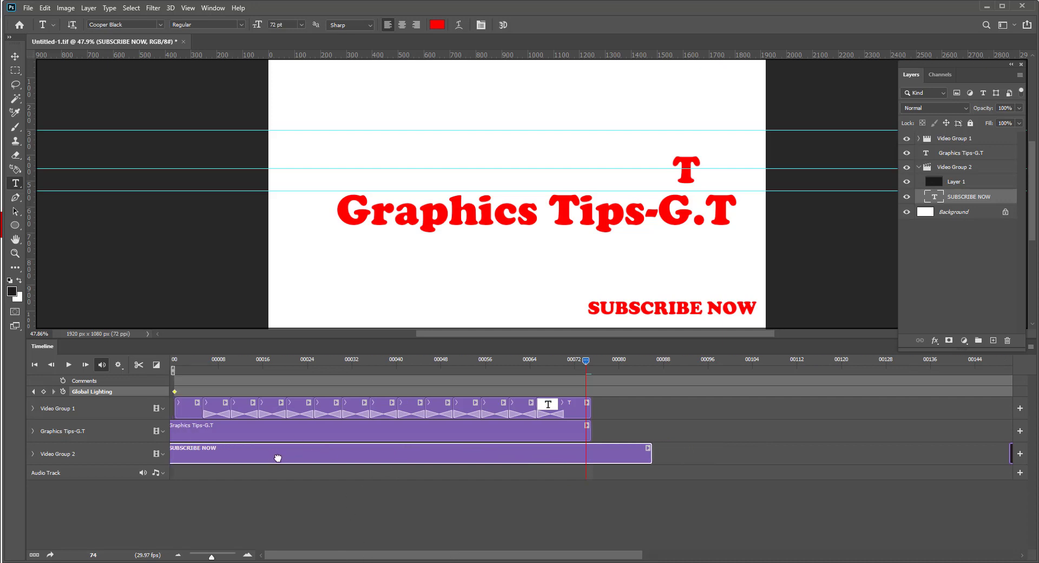
pyautogui.moveTo(651, 453); pyautogui.dragTo(590, 454)
pyautogui.press('Home')
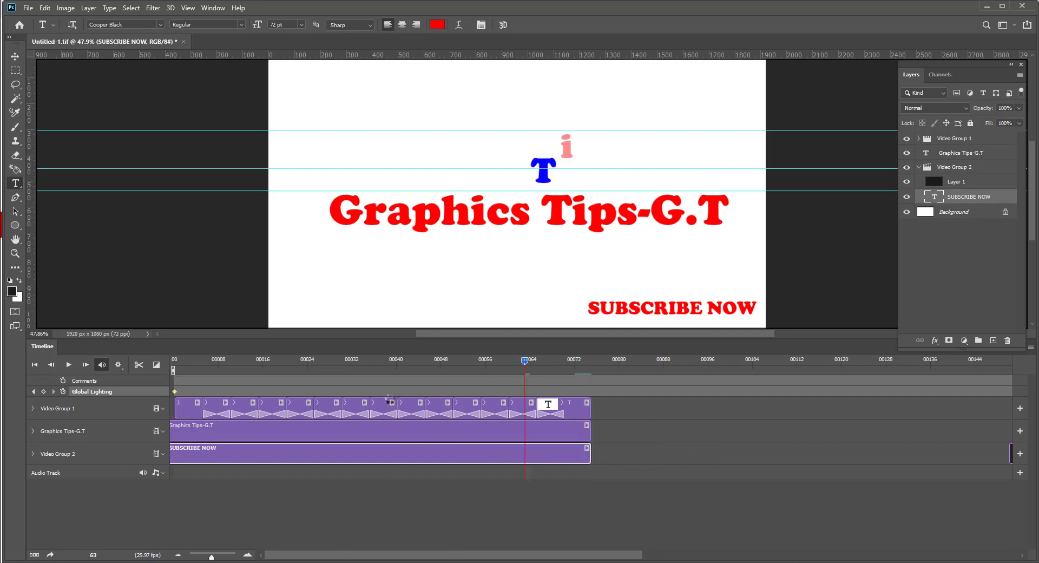
pyautogui.moveTo(606, 554); pyautogui.dragTo(721, 554)
pyautogui.moveTo(859, 454); pyautogui.dragTo(459, 460)
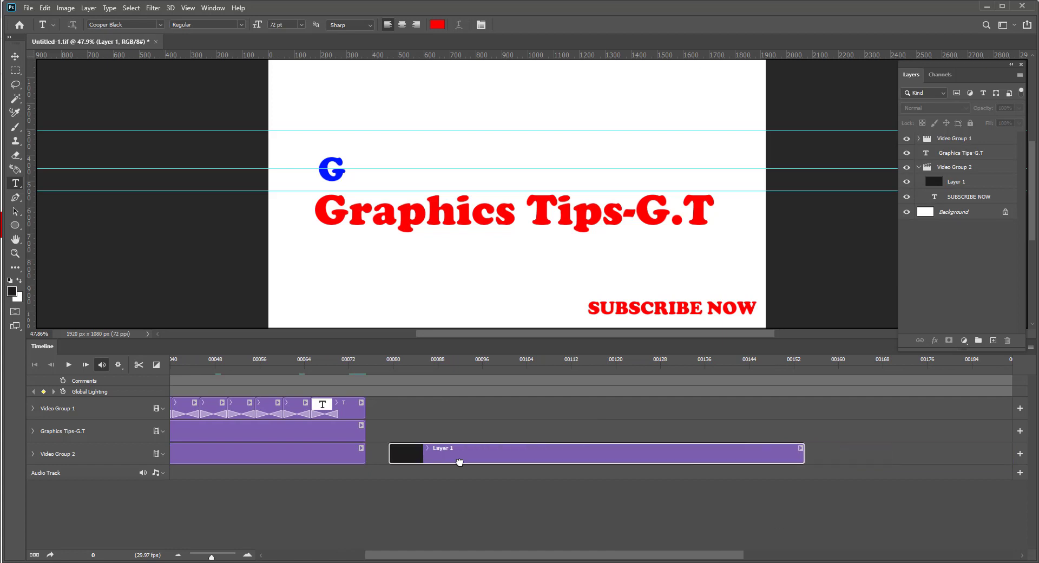
pyautogui.moveTo(510, 558); pyautogui.dragTo(544, 559)
pyautogui.hscroll(-5, 719, 463)
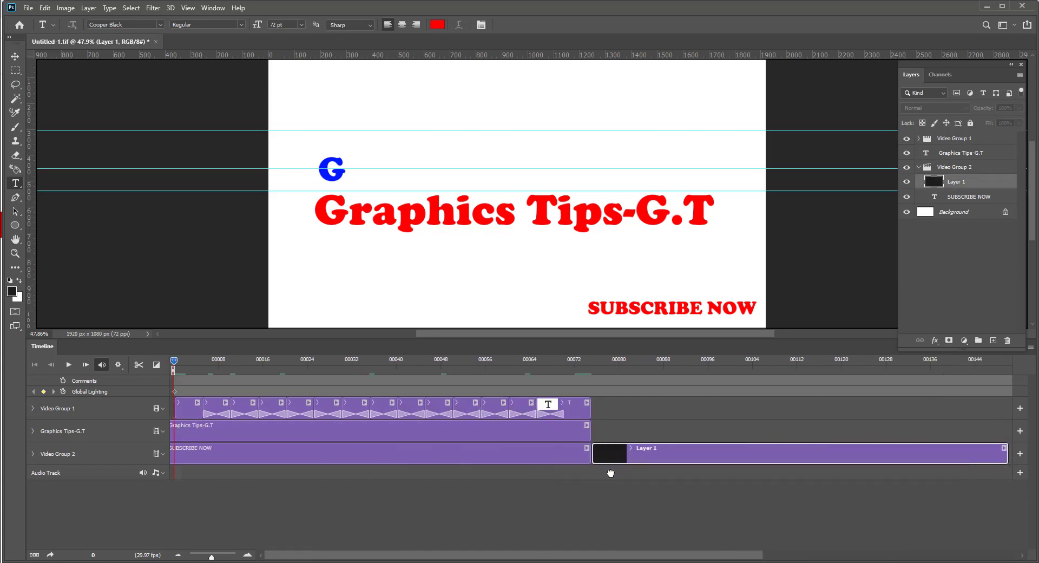
pyautogui.hscroll(1, 570, 466)
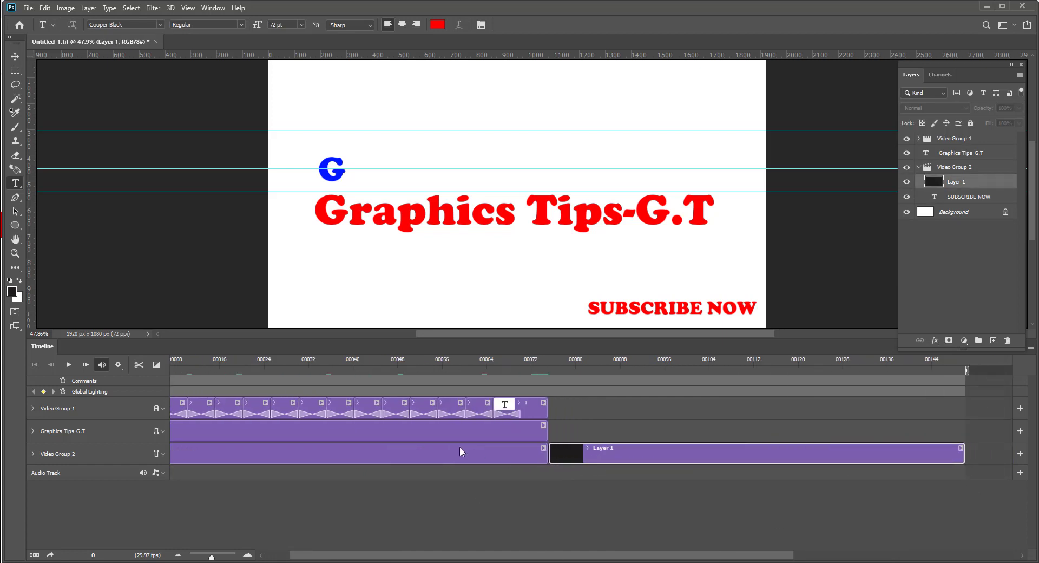
# Create a new video group from the video track's options menu.
pyautogui.click(161, 457)
pyautogui.click(182, 461)
pyautogui.press('Escape')
pyautogui.click(162, 457)
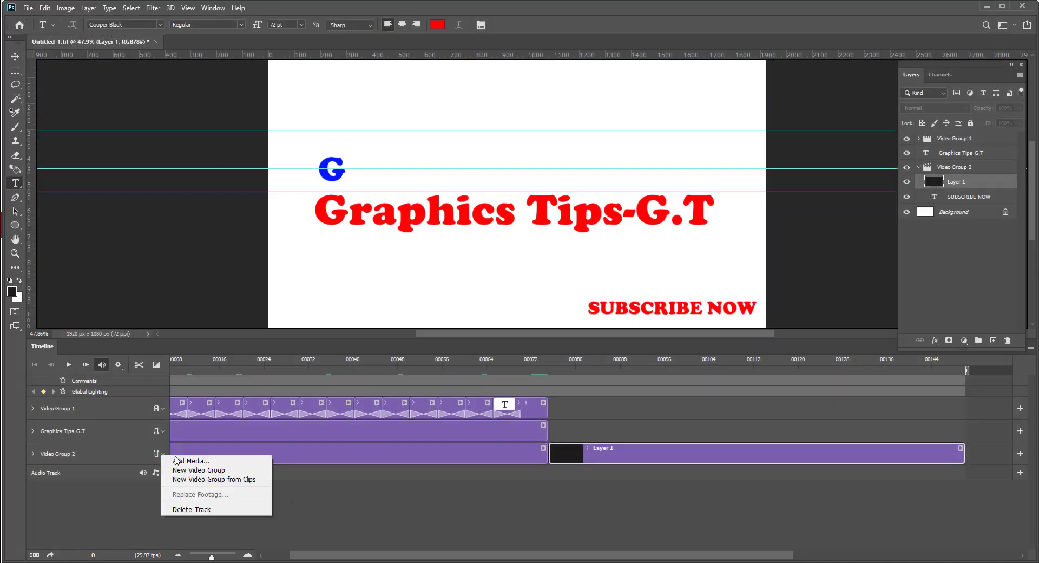
pyautogui.click(219, 484)
# Put SUBSCRIBE NOW in Video Group 3 and Layer 1 in Video Group 2, aligning Layer 1's clip with the others.
pyautogui.moveTo(449, 483); pyautogui.dragTo(433, 454)
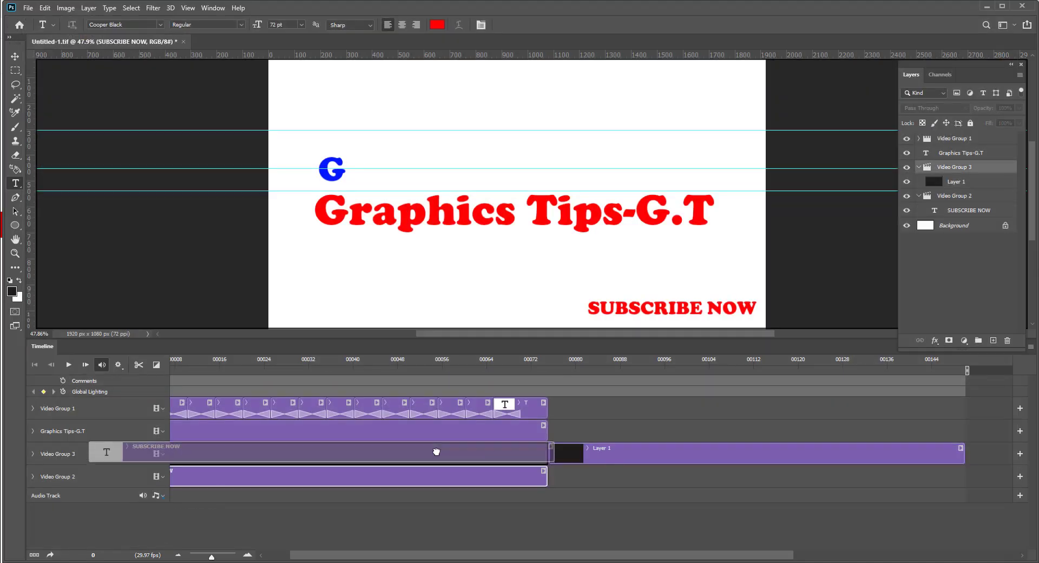
pyautogui.moveTo(614, 454); pyautogui.dragTo(395, 479)
pyautogui.moveTo(685, 480); pyautogui.dragTo(305, 480)
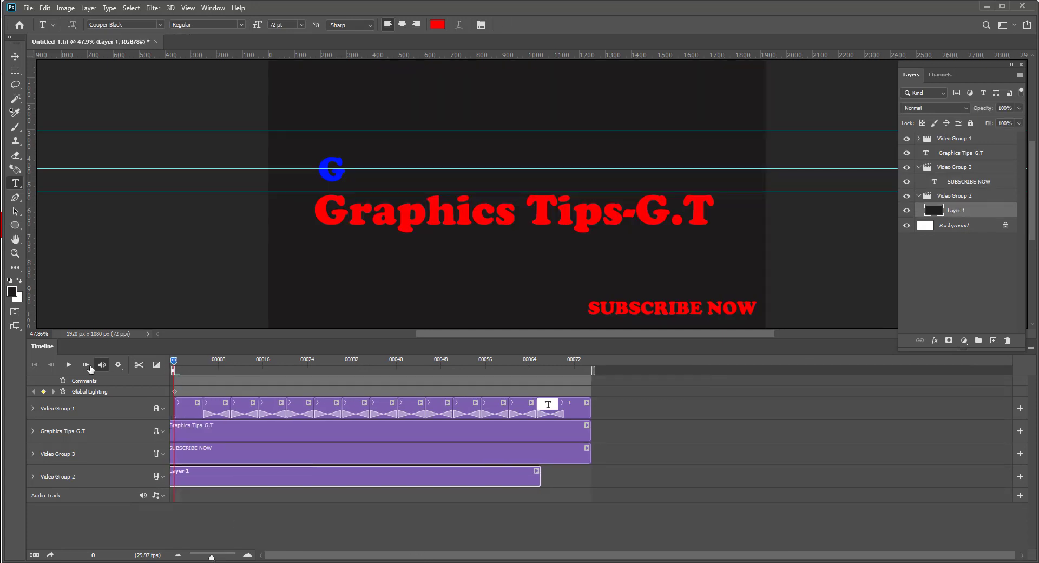
pyautogui.press('space')
pyautogui.moveTo(540, 476)
pyautogui.mouseDown()
pyautogui.moveTo(610, 472)
pyautogui.moveTo(591, 475)
pyautogui.mouseUp()
pyautogui.press('space')
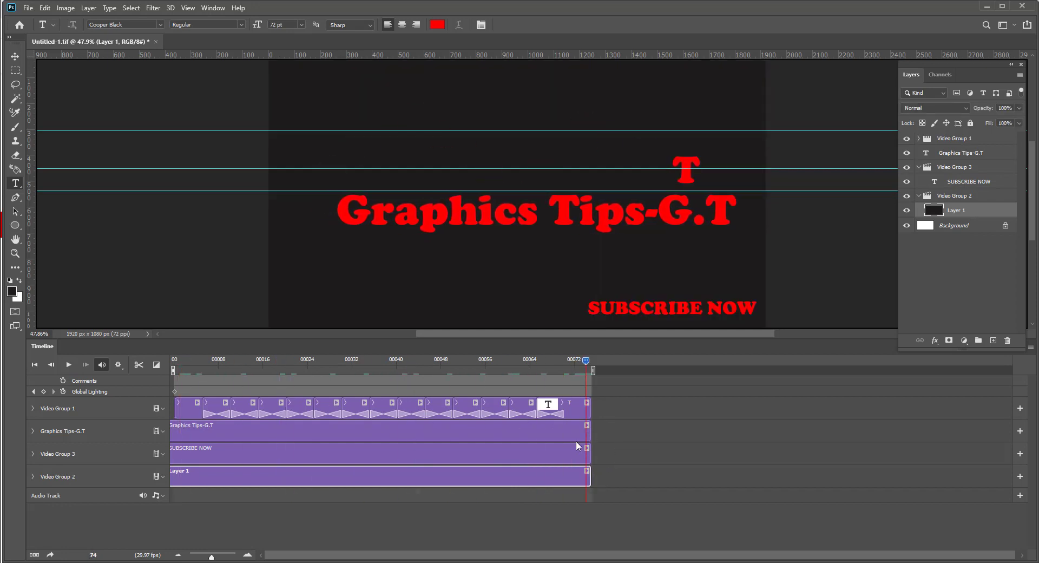
pyautogui.click(956, 153)
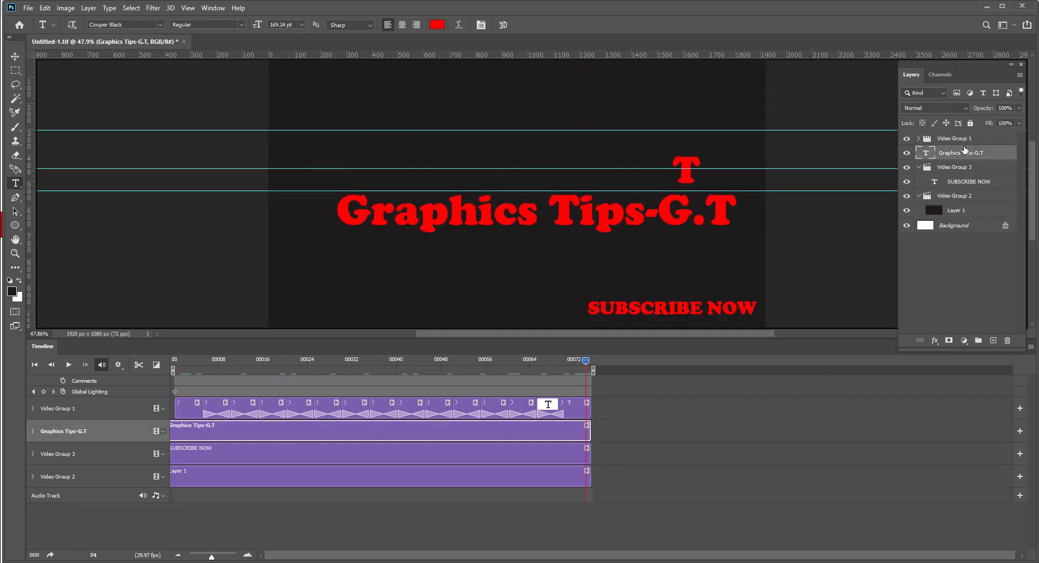
pyautogui.click(962, 182)
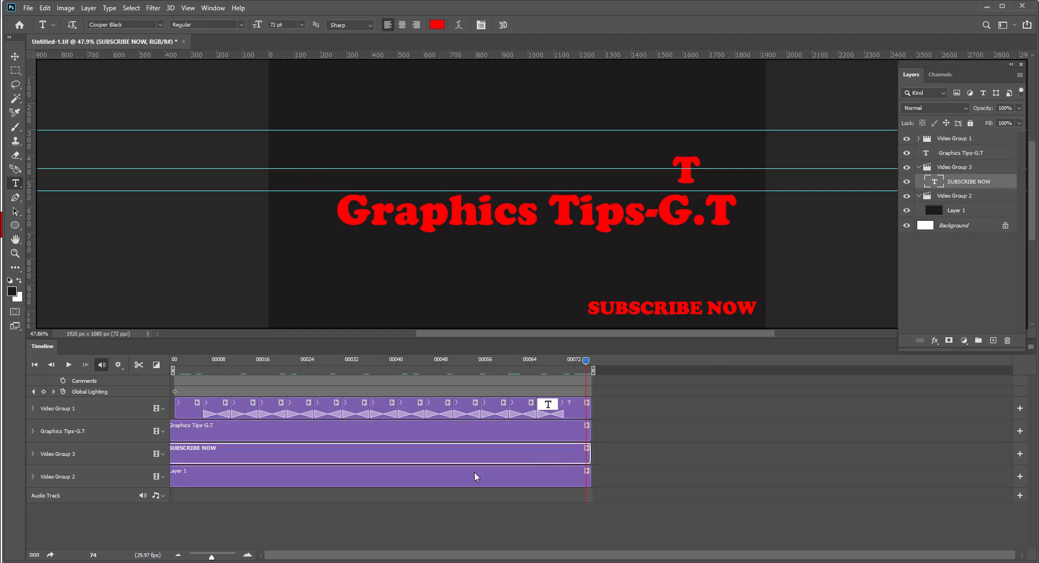
# Give the SUBSCRIBE NOW clip a Counter Clockwise Rotate motion and preview it.
pyautogui.rightClick(333, 459)
pyautogui.click(382, 410)
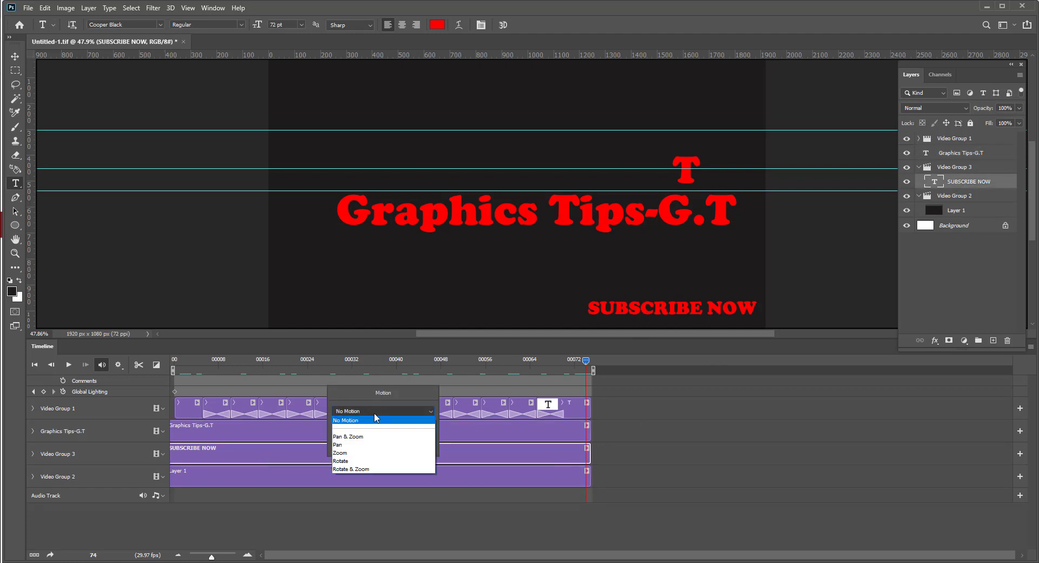
pyautogui.click(360, 459)
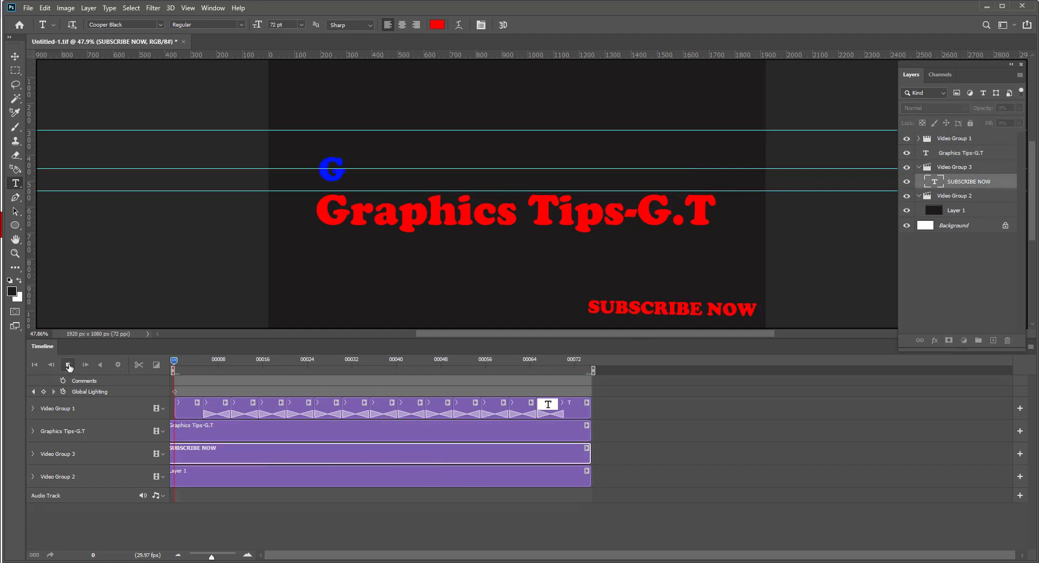
pyautogui.click(69, 364)
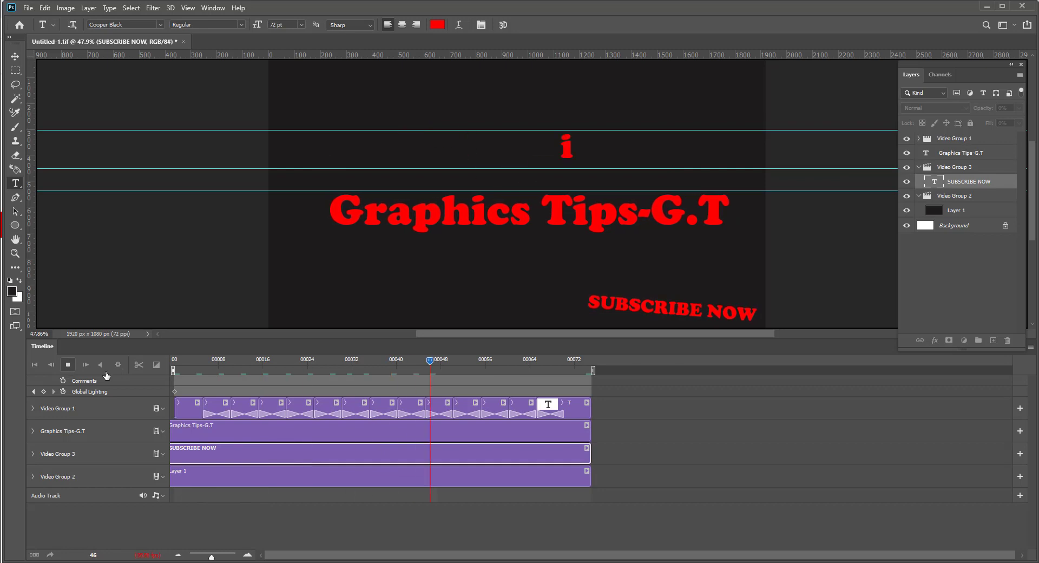
pyautogui.rightClick(398, 456)
pyautogui.click(454, 429)
pyautogui.click(438, 446)
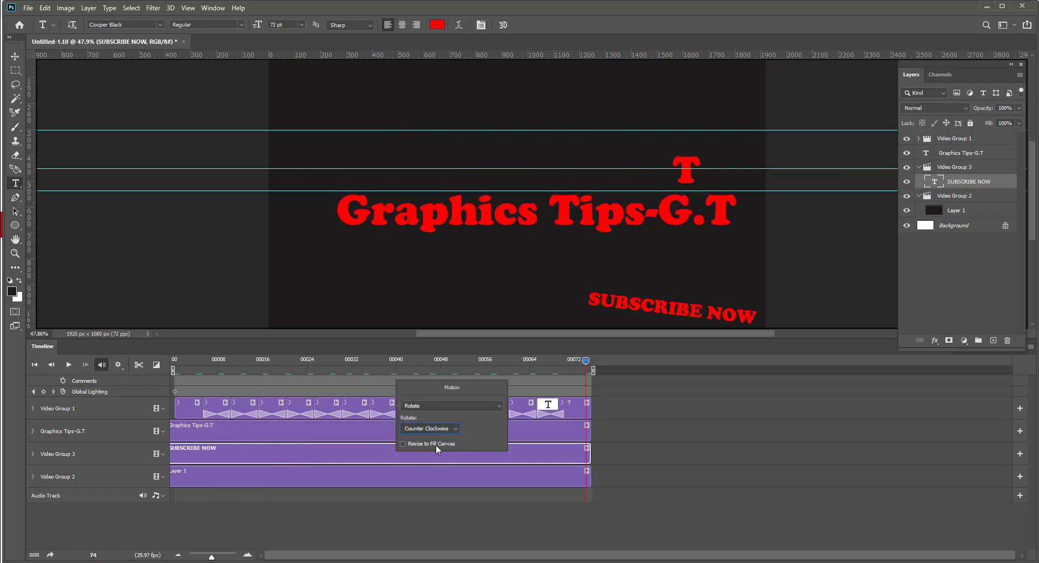
pyautogui.click(412, 461)
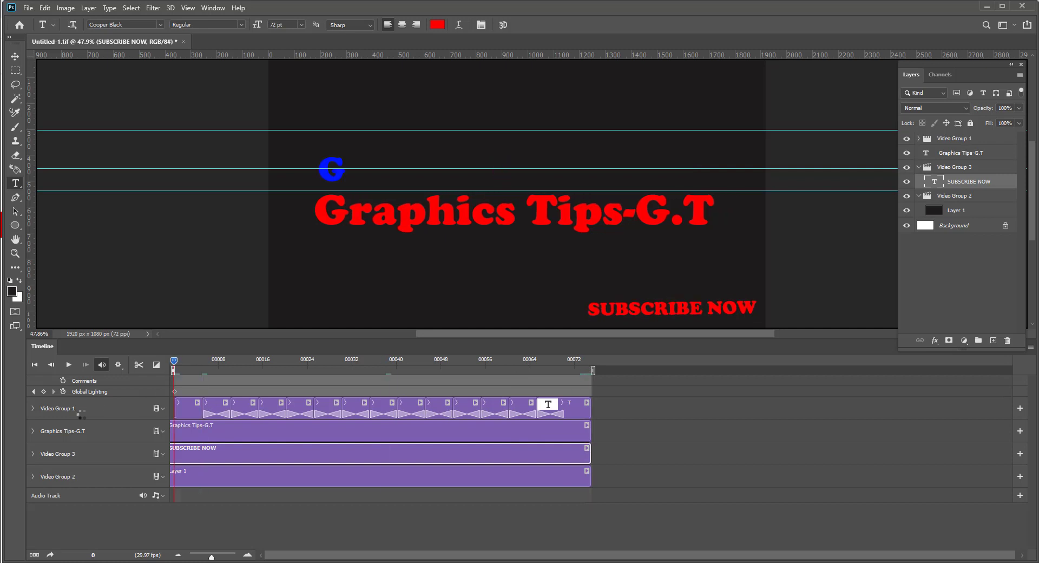
pyautogui.click(69, 365)
pyautogui.click(72, 366)
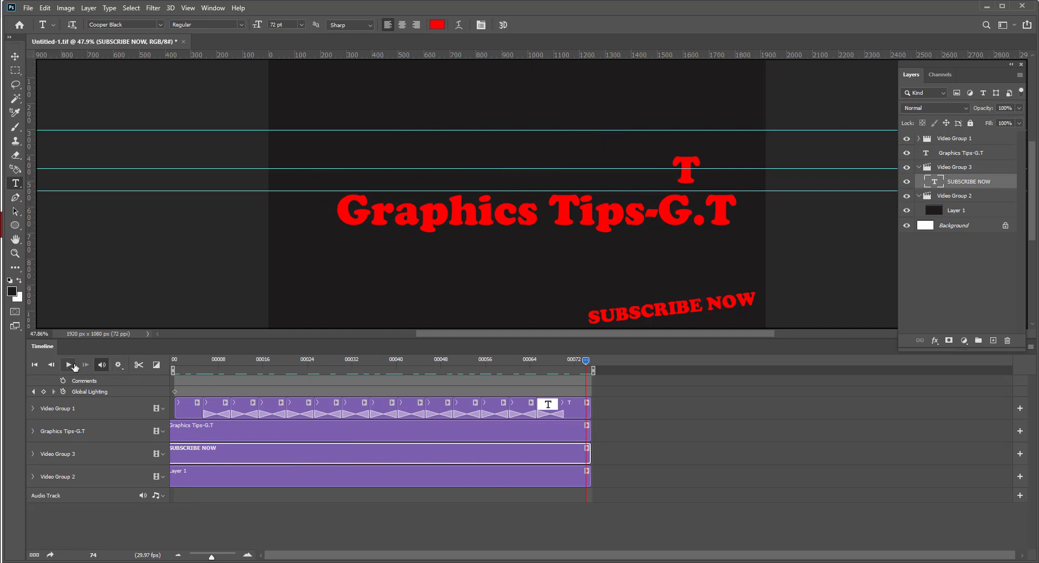
# Switch the SUBSCRIBE NOW clip's motion to Pan & Zoom and play the animation.
pyautogui.rightClick(341, 454)
pyautogui.click(437, 407)
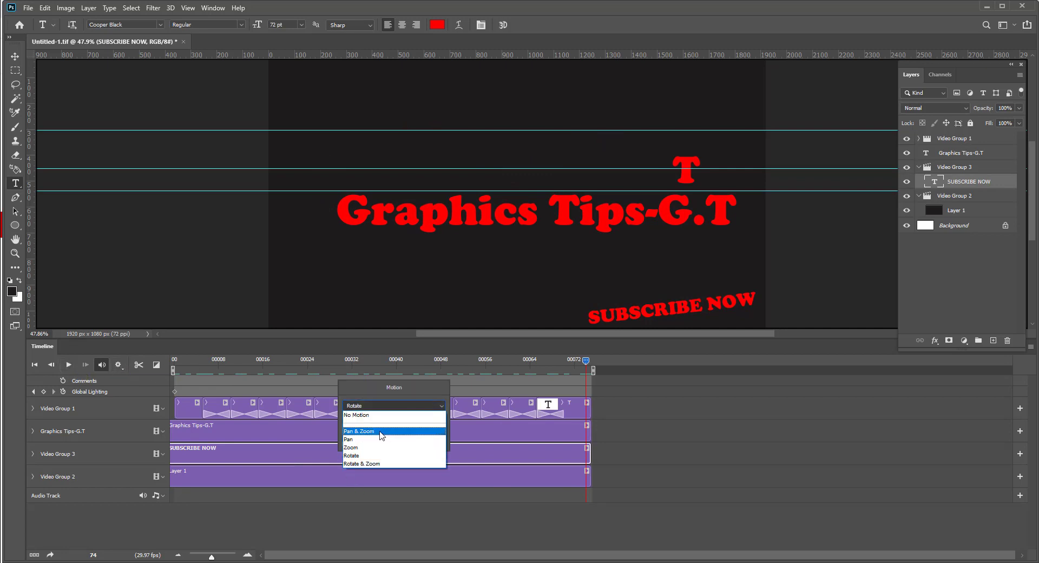
pyautogui.click(382, 431)
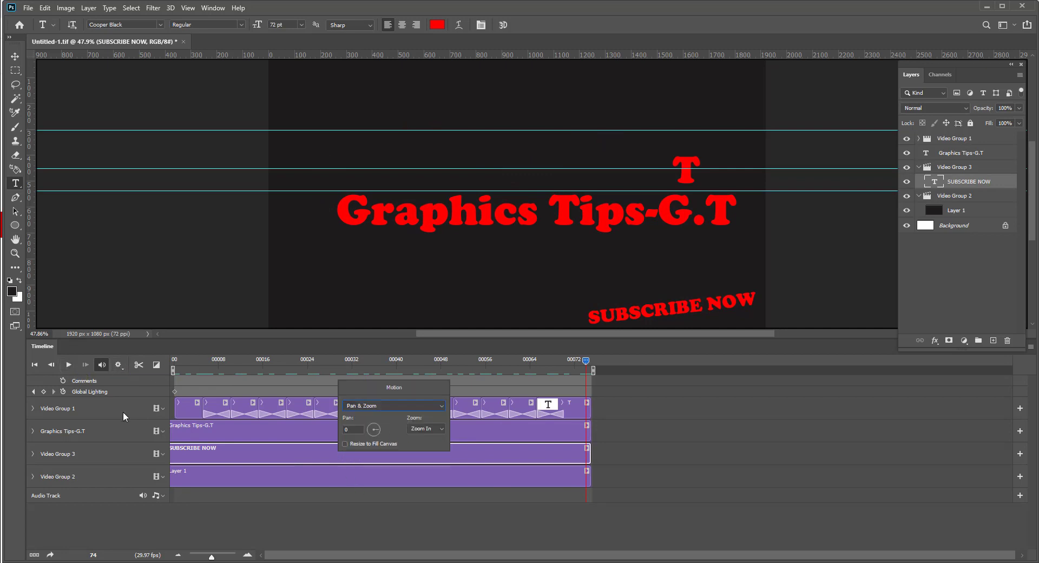
pyautogui.press('space')
pyautogui.press('space')
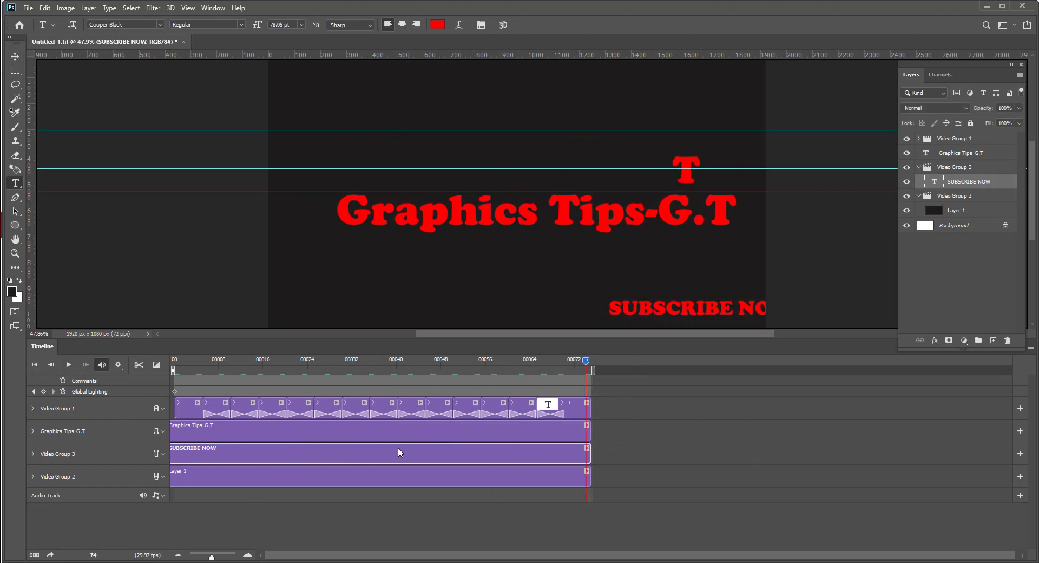
# Change the SUBSCRIBE NOW clip's motion to Zoom and replay the animation from the start.
pyautogui.rightClick(410, 456)
pyautogui.click(511, 409)
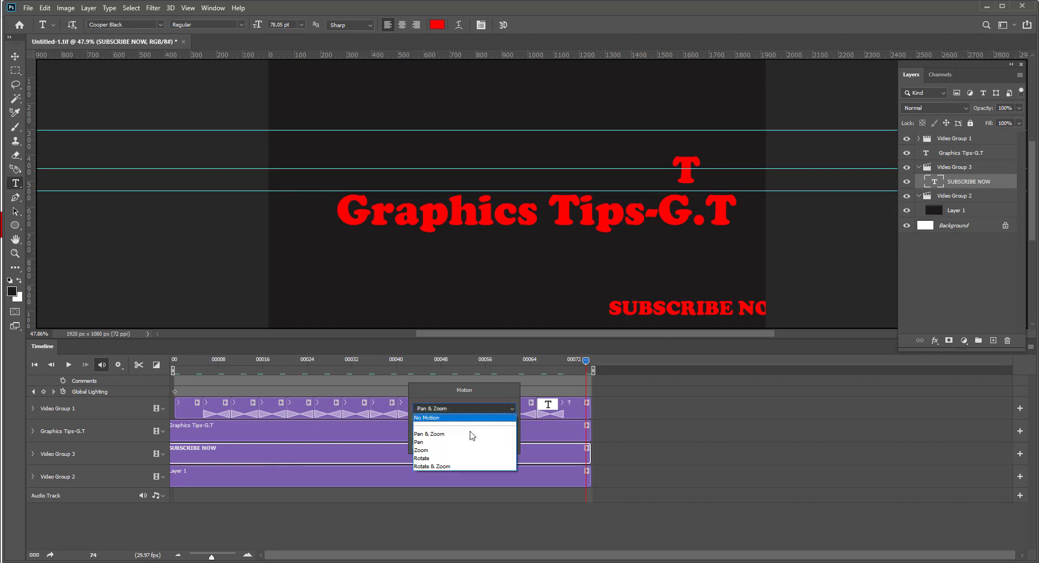
pyautogui.click(445, 451)
pyautogui.press('space')
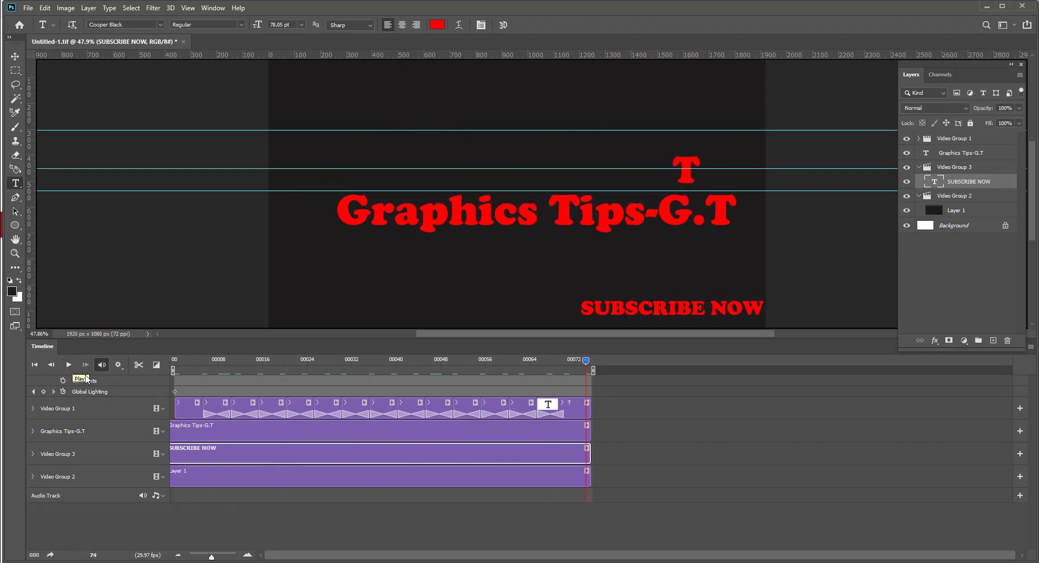
pyautogui.click(66, 364)
pyautogui.click(67, 365)
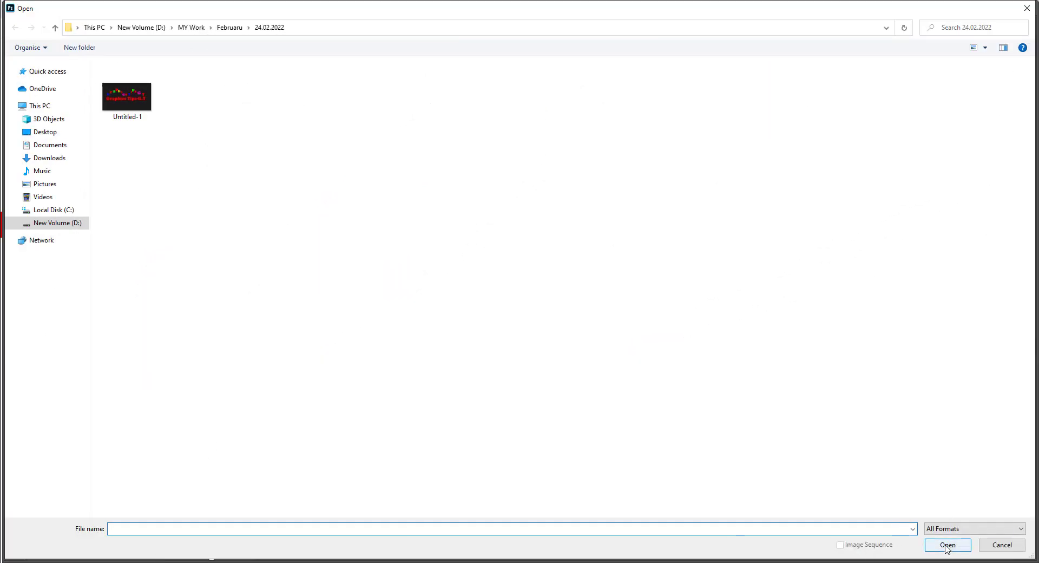
pyautogui.rightClick(267, 341)
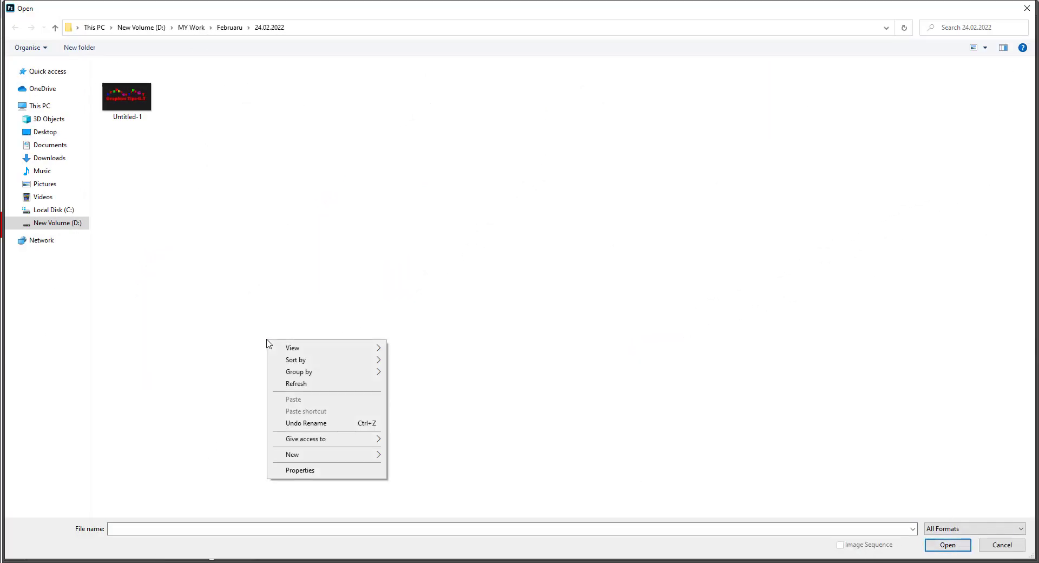
pyautogui.click(948, 544)
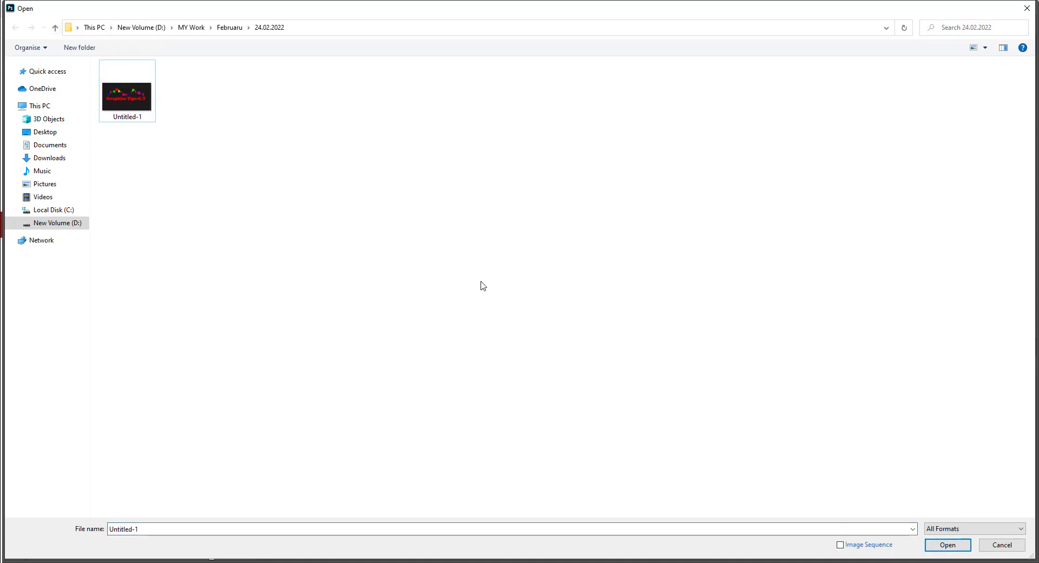
pyautogui.click(947, 545)
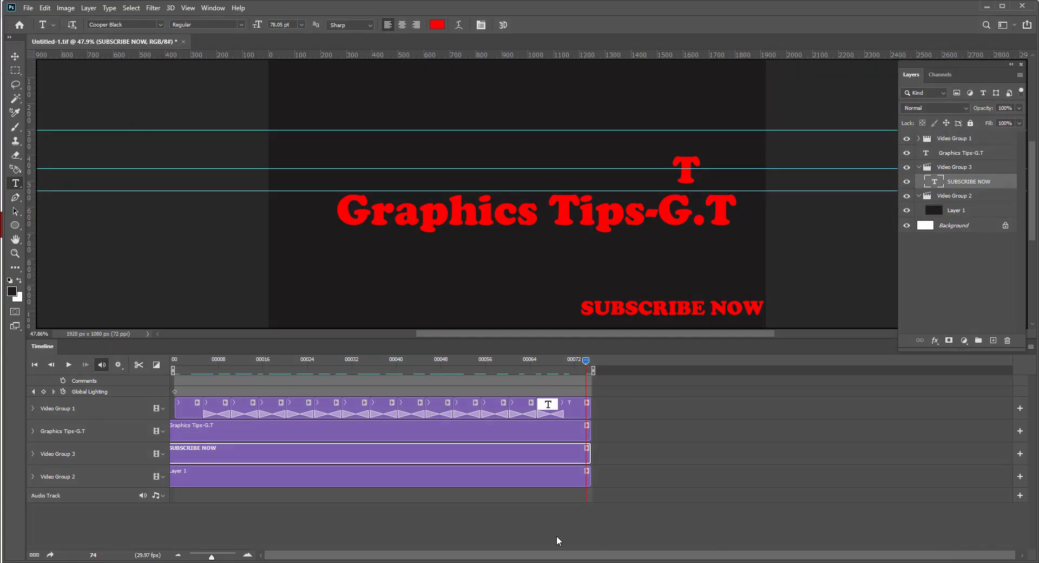
# Add a new audio track to the timeline without adding an audio file.
pyautogui.click(163, 496)
pyautogui.click(198, 478)
pyautogui.click(162, 510)
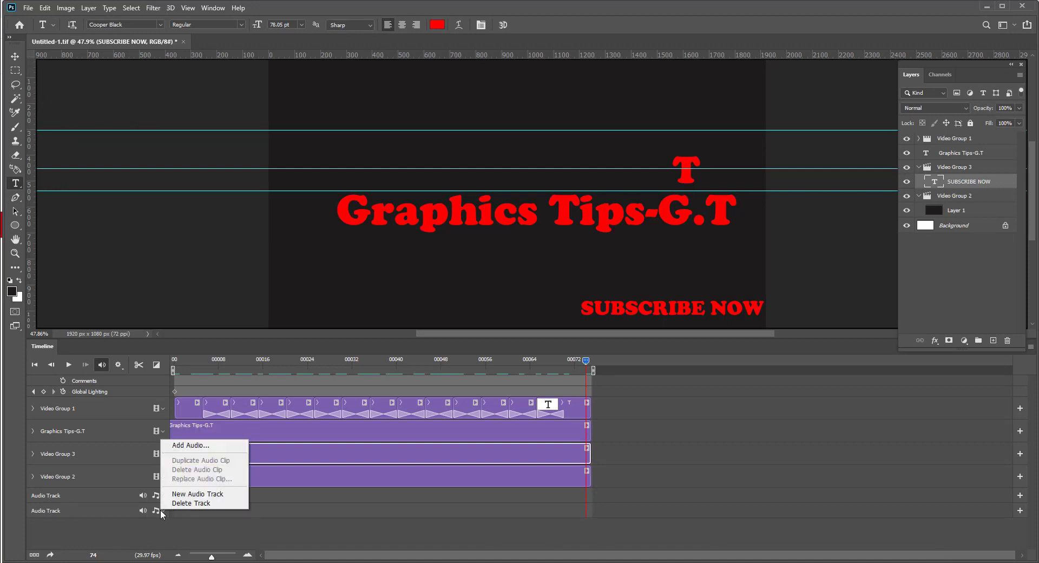
pyautogui.click(202, 449)
pyautogui.click(1007, 548)
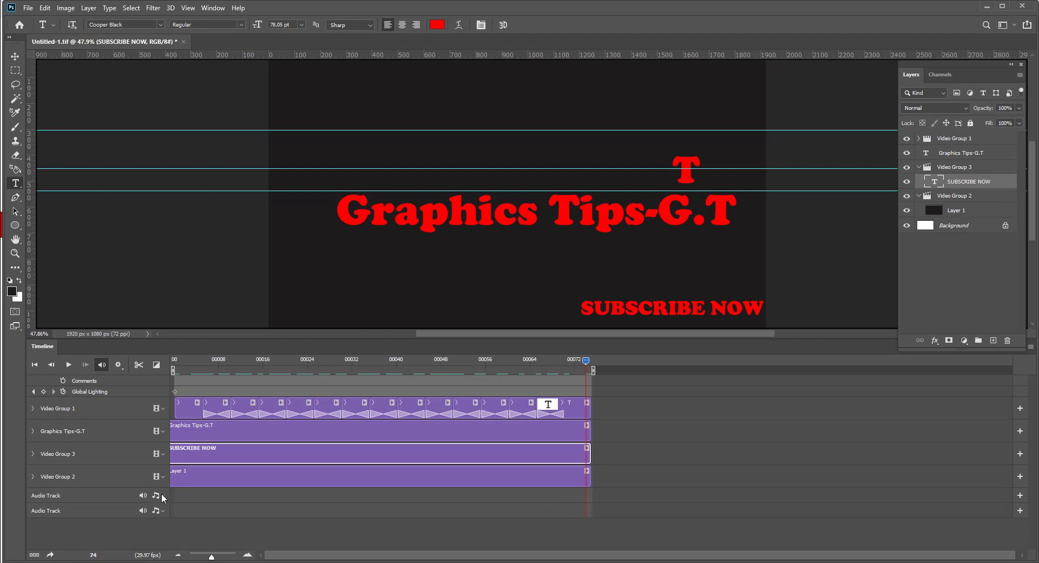
pyautogui.click(204, 497)
# Try a Rotate motion on the Layer 1 clip, then set it to No Motion.
pyautogui.click(586, 472)
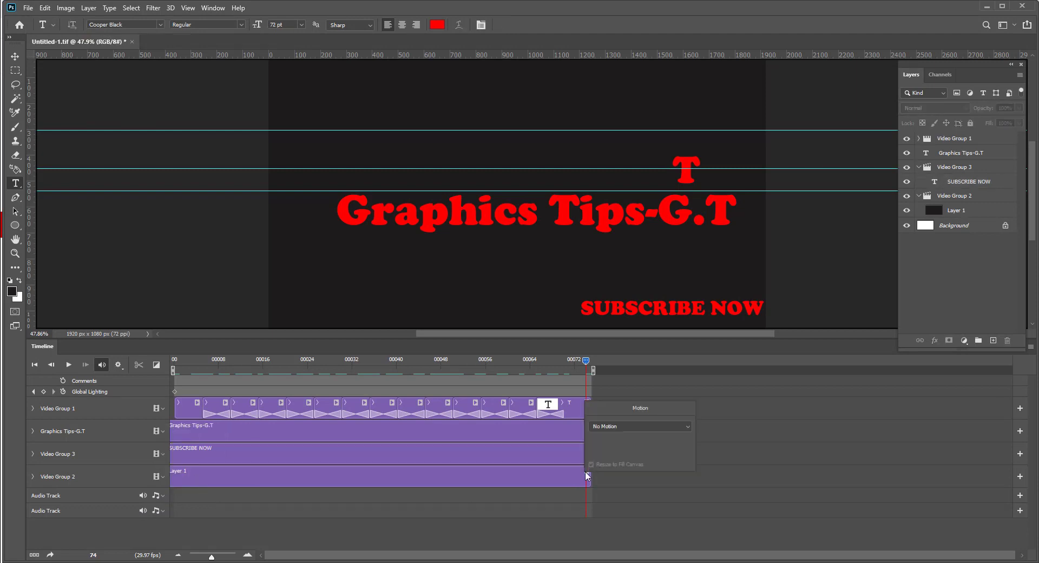
pyautogui.click(688, 427)
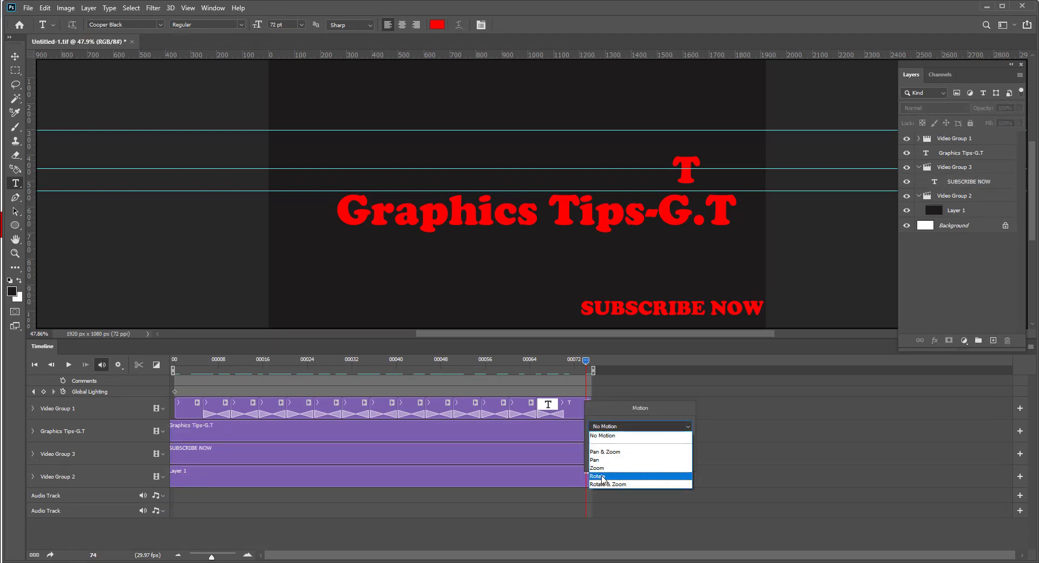
pyautogui.click(601, 476)
pyautogui.press('space')
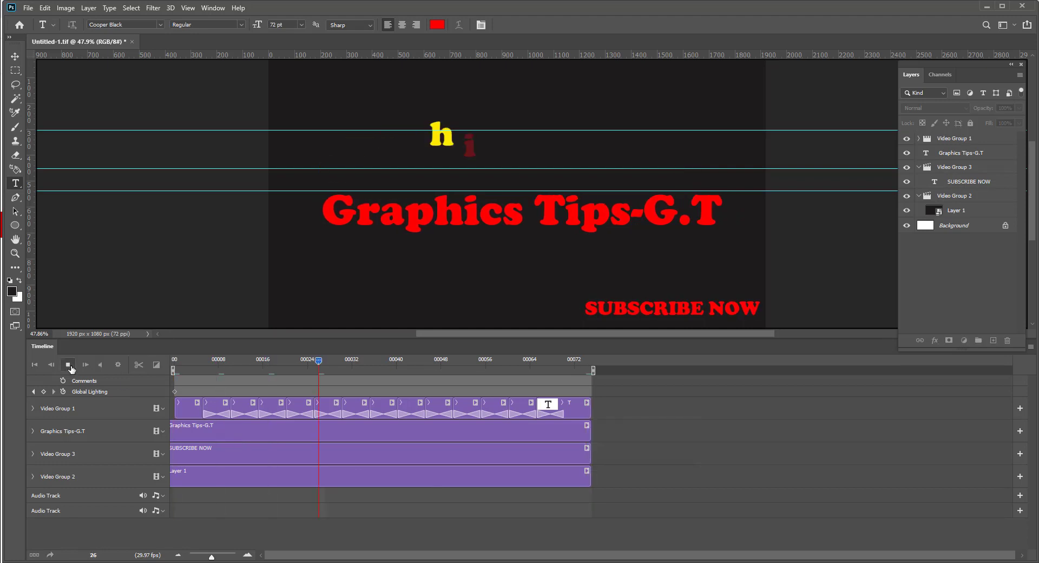
pyautogui.rightClick(543, 473)
pyautogui.click(584, 428)
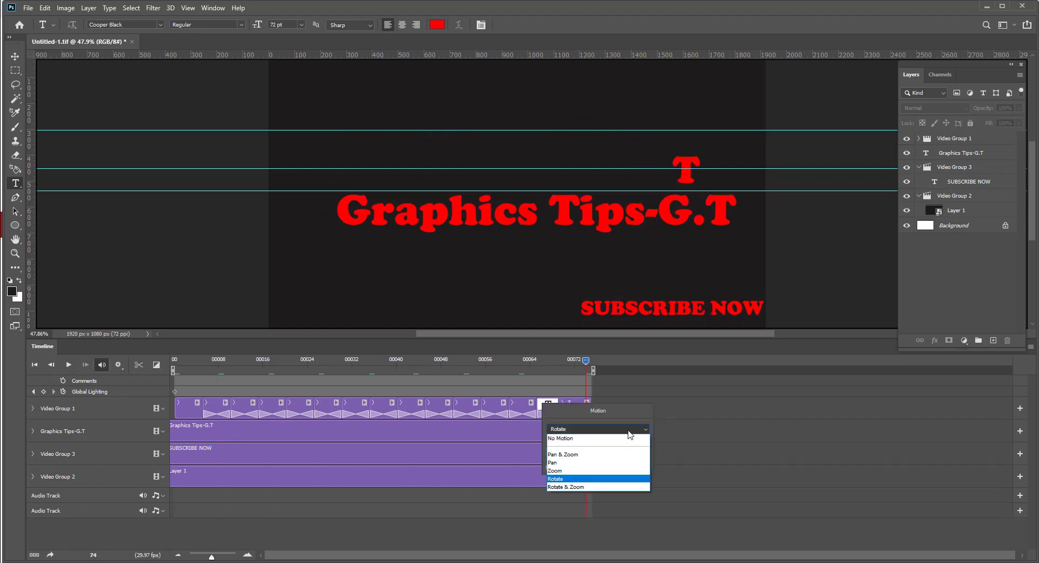
pyautogui.click(573, 430)
pyautogui.click(521, 481)
# Play the title animation several times to review it.
pyautogui.click(69, 364)
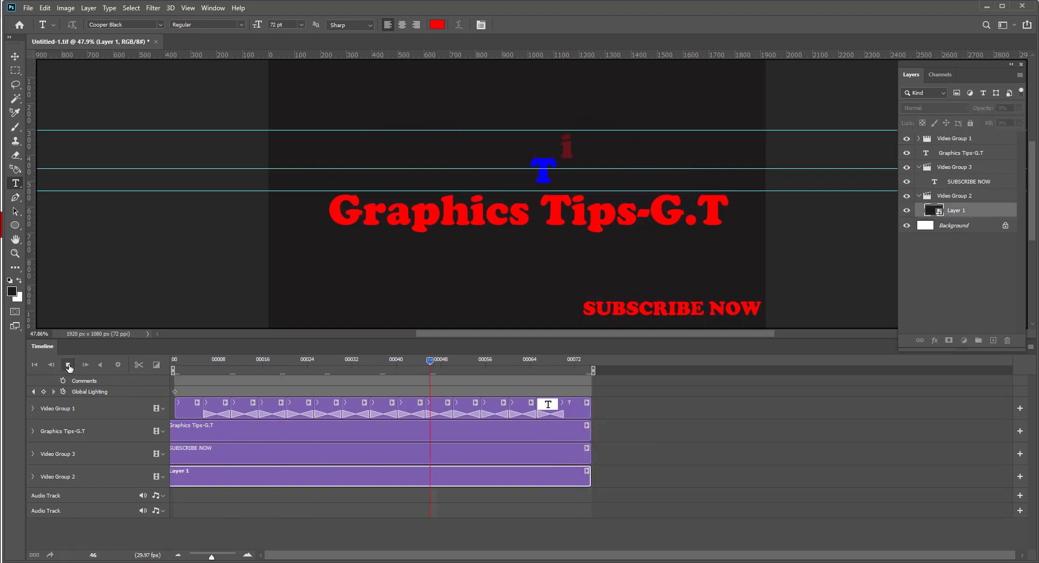
pyautogui.click(69, 365)
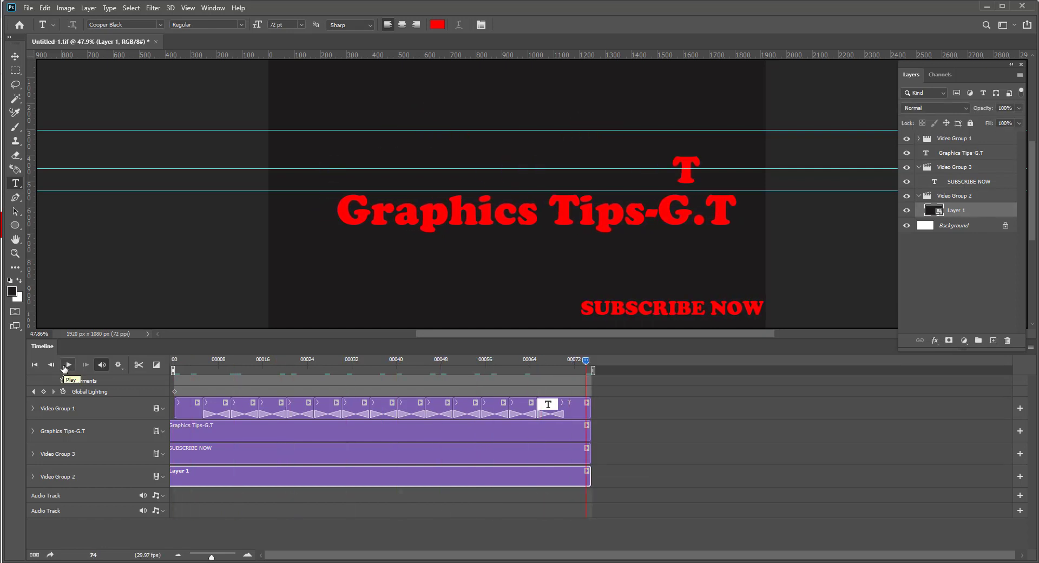
pyautogui.click(65, 366)
pyautogui.click(68, 366)
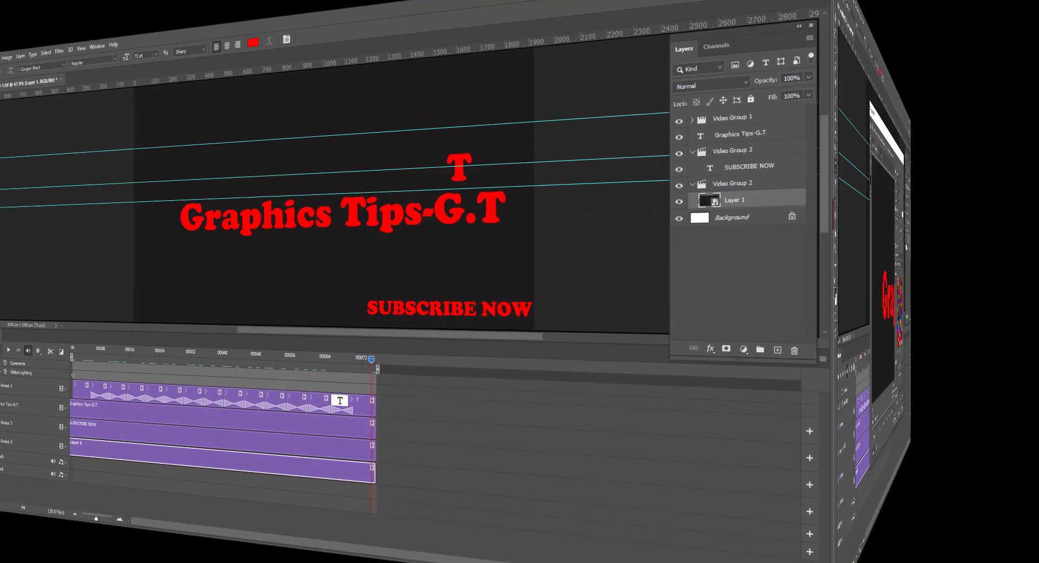
# Open Save for Web with GIF and Forever looping, and play the preview at 33.3% zoom.
pyautogui.hotkey('ctrl', 'alt', 'shift', 's')
pyautogui.moveTo(538, 327); pyautogui.dragTo(508, 361)
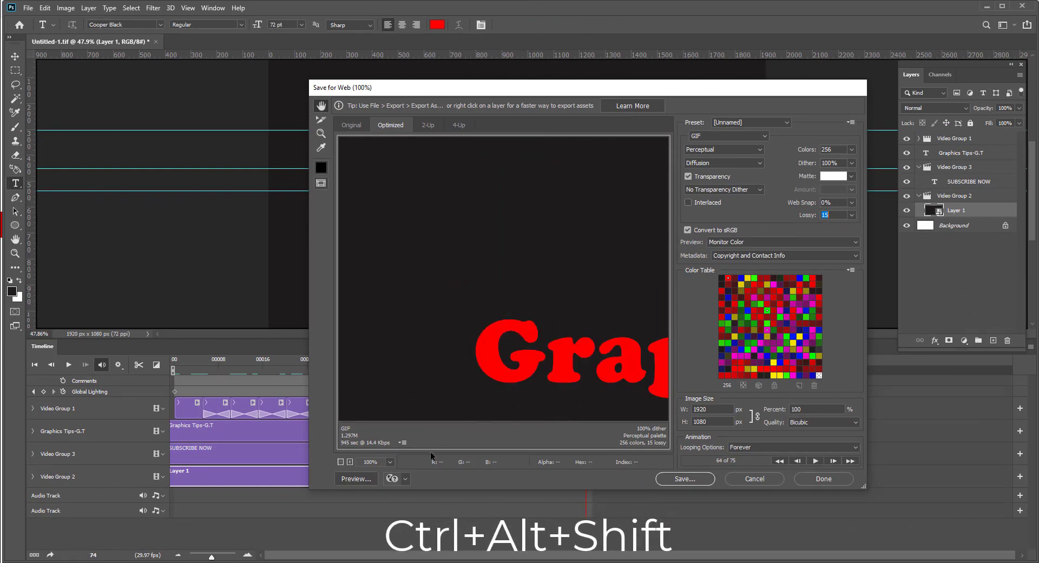
pyautogui.click(340, 462)
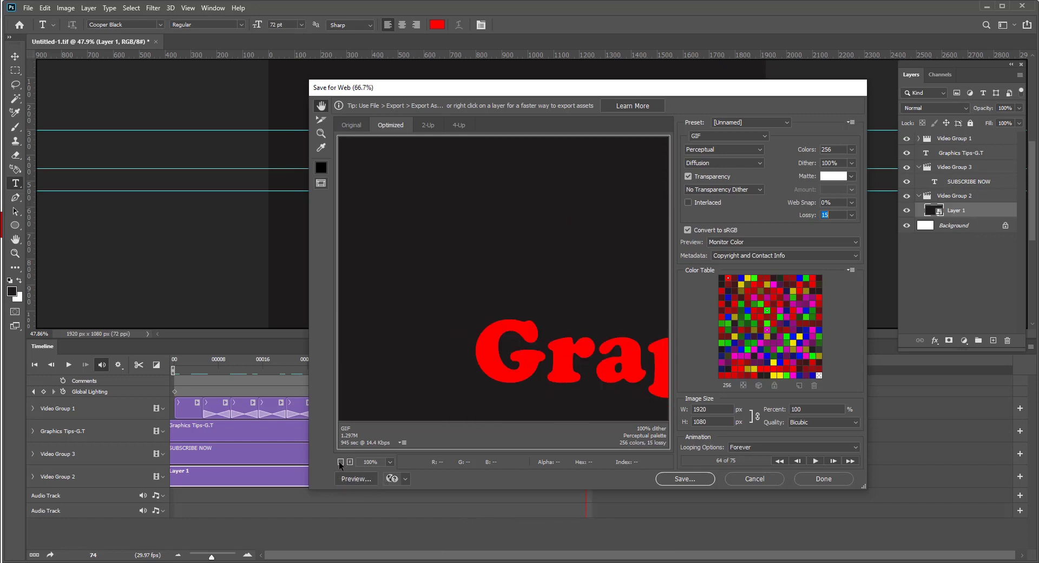
pyautogui.click(340, 462)
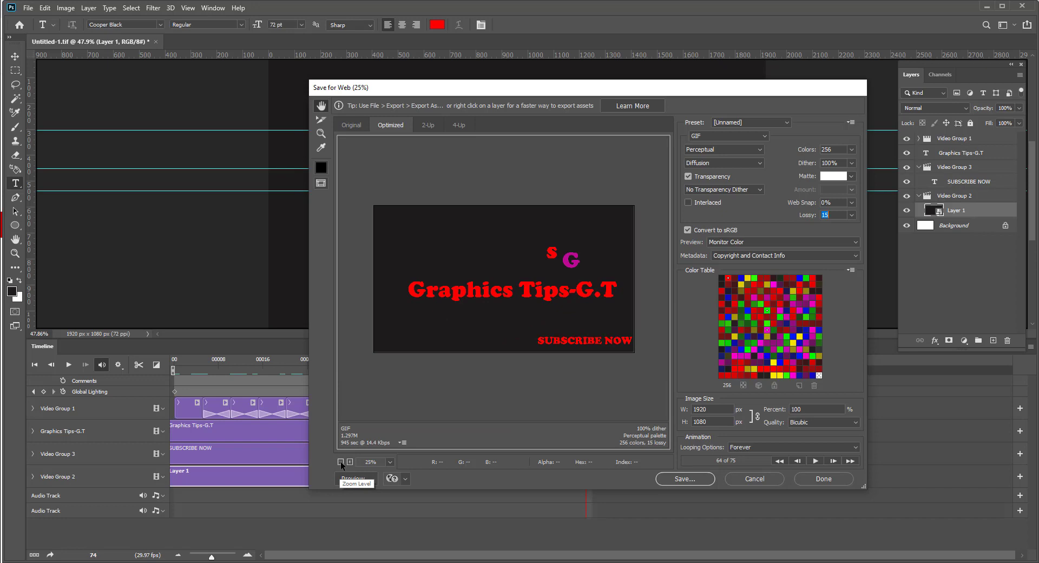
pyautogui.click(349, 461)
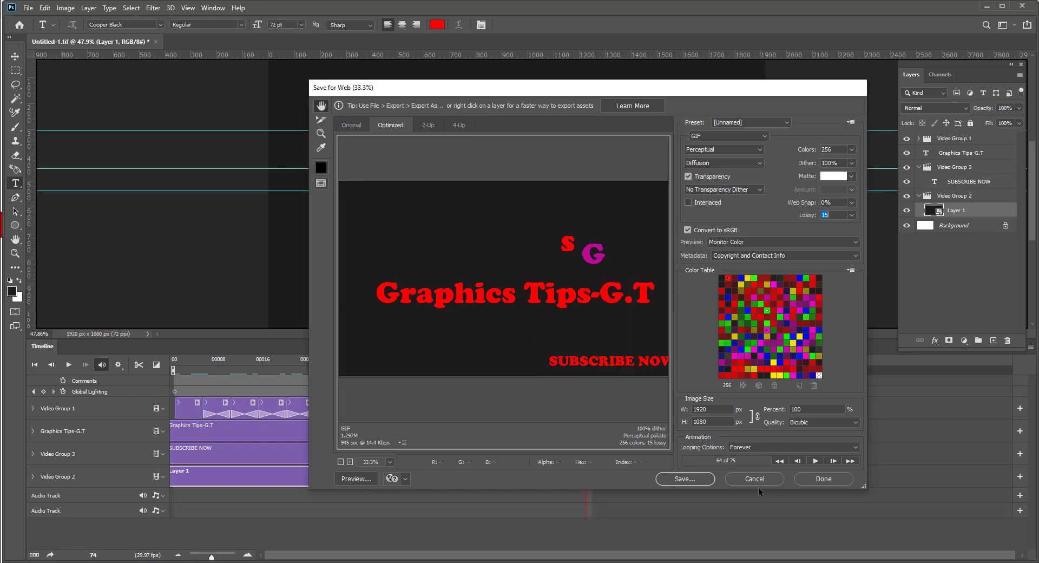
pyautogui.click(815, 461)
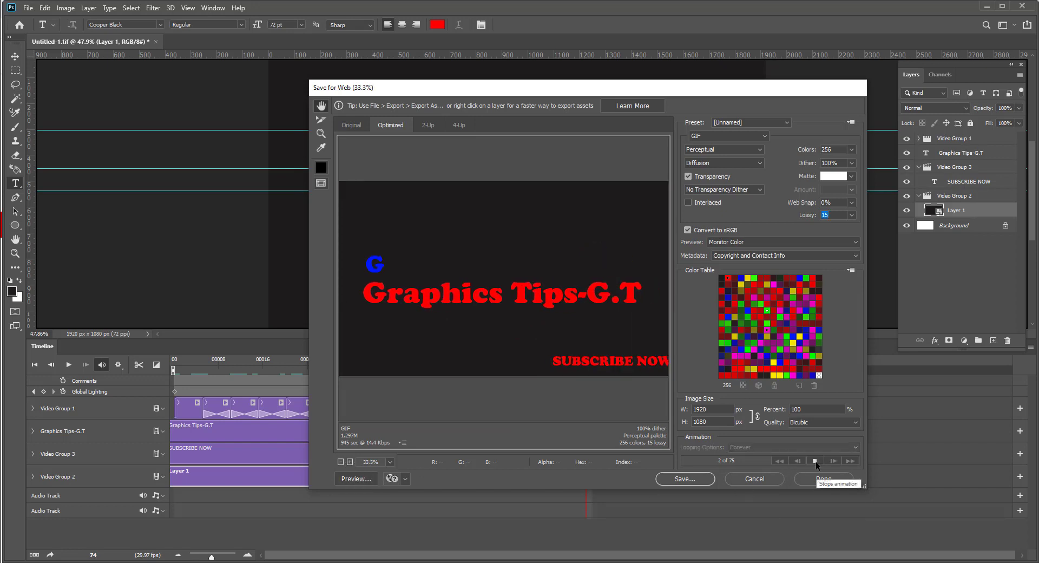